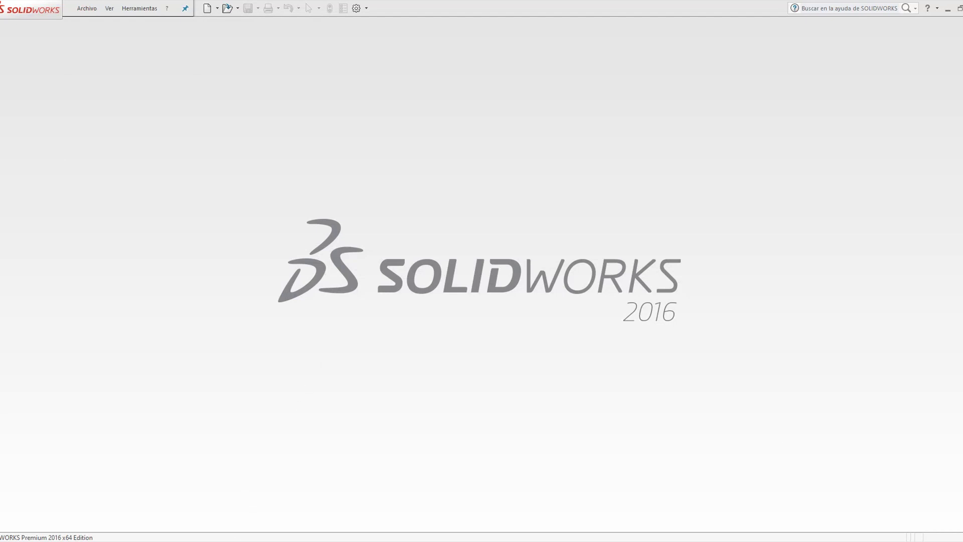
Review the 160×40×80 cm shelf reference photo, then return to SOLIDWORKS
left_click(200, 502)
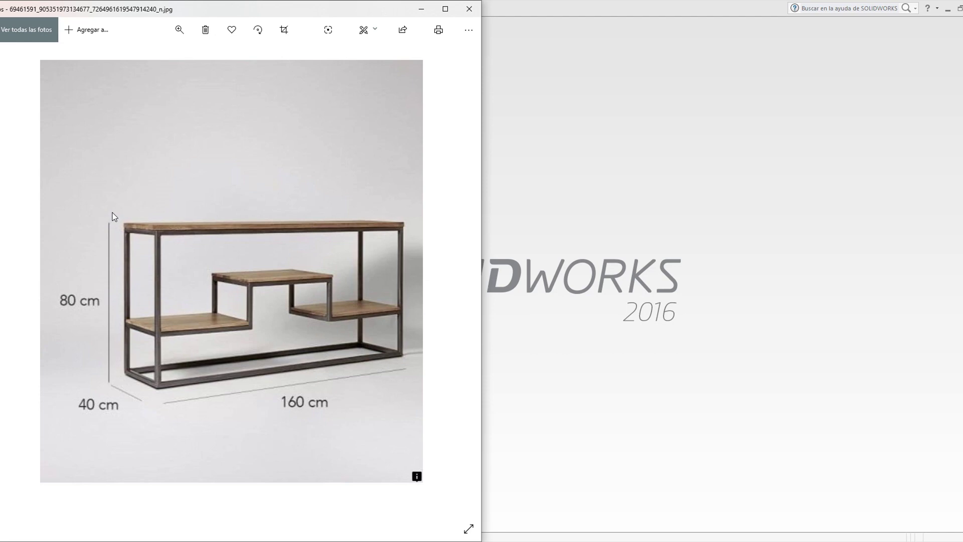
left_click(547, 203)
In a new part viewed normal to Planta, draw a centre rectangle at the origin in a 3D sketch
left_click(87, 8)
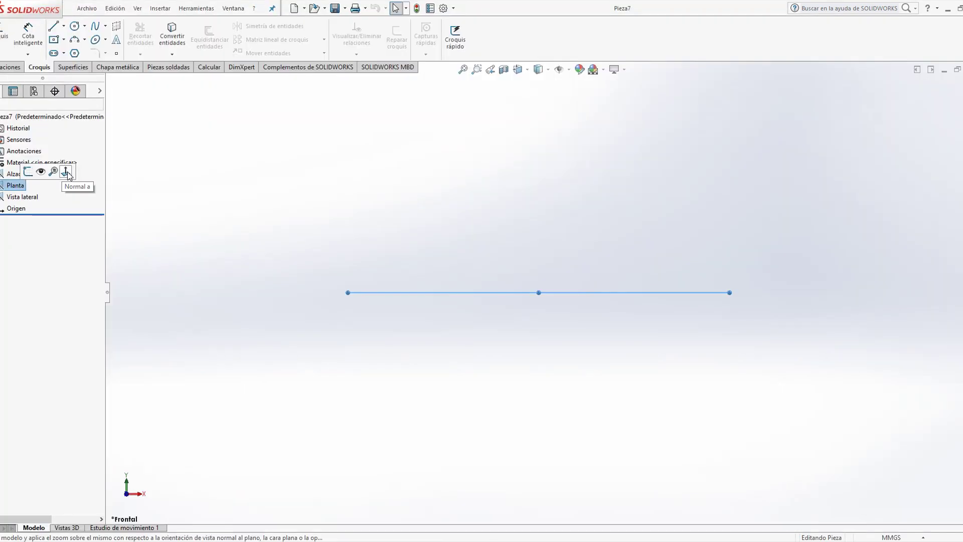
left_click(65, 172)
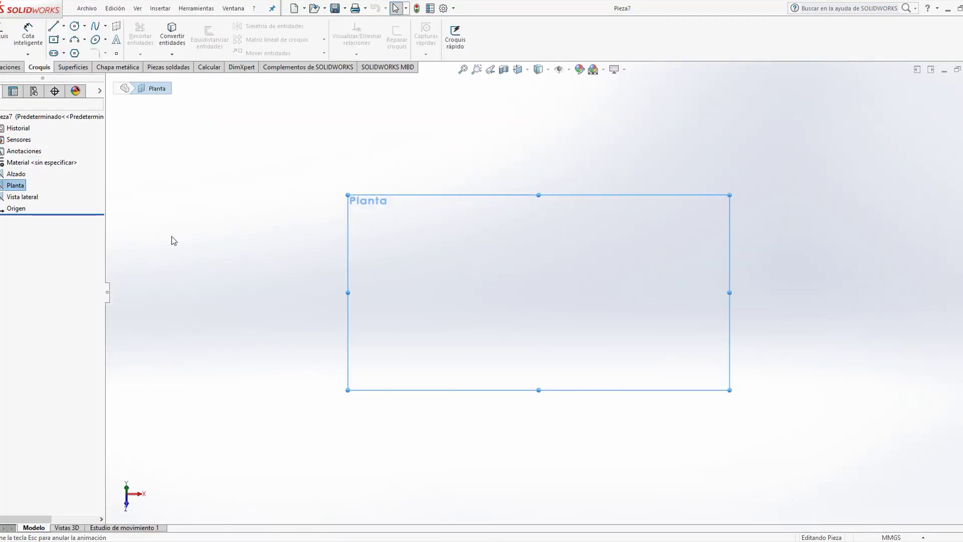
left_click(4, 55)
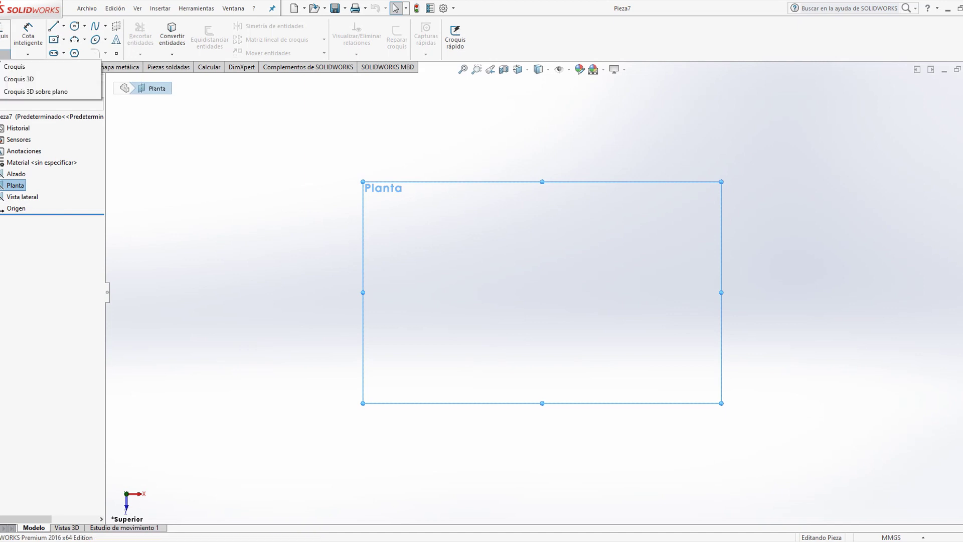
left_click(7, 81)
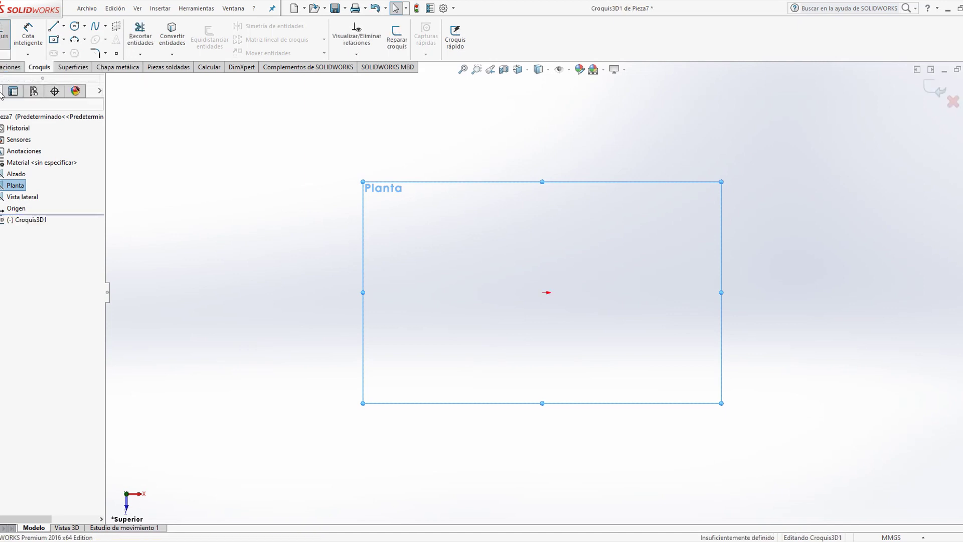
scroll(464, 262, "up", 2)
scroll(607, 296, "down", 2)
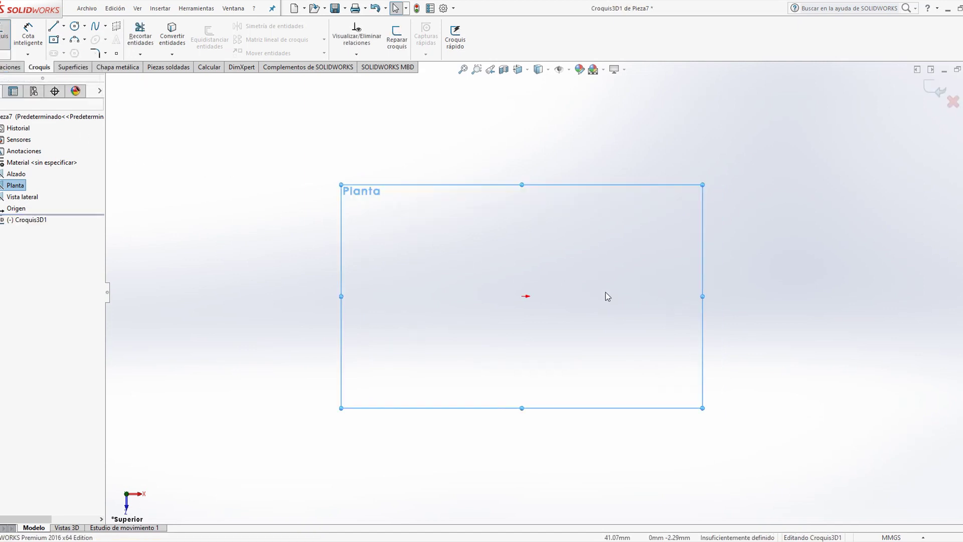
left_click(53, 39)
left_click(523, 295)
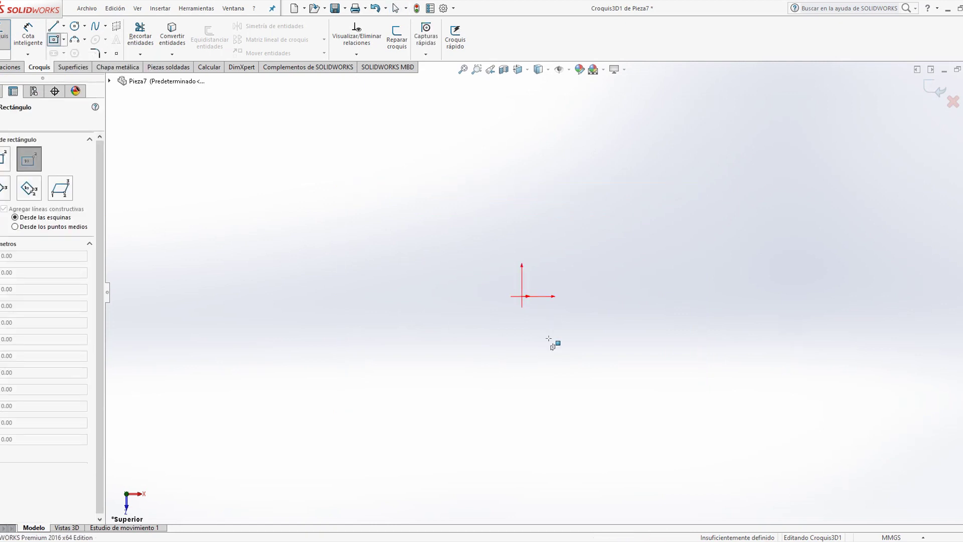
left_click(691, 440)
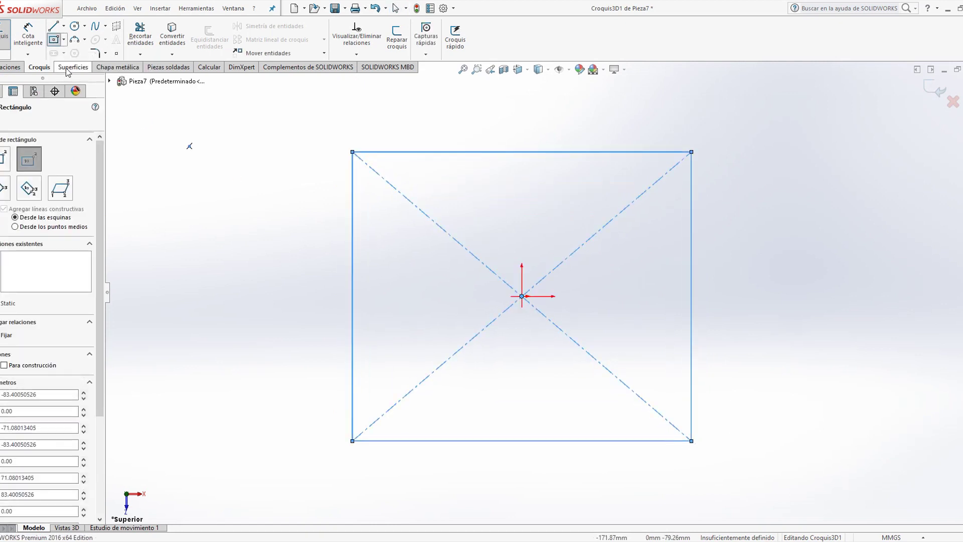
left_click(28, 35)
left_click(442, 152)
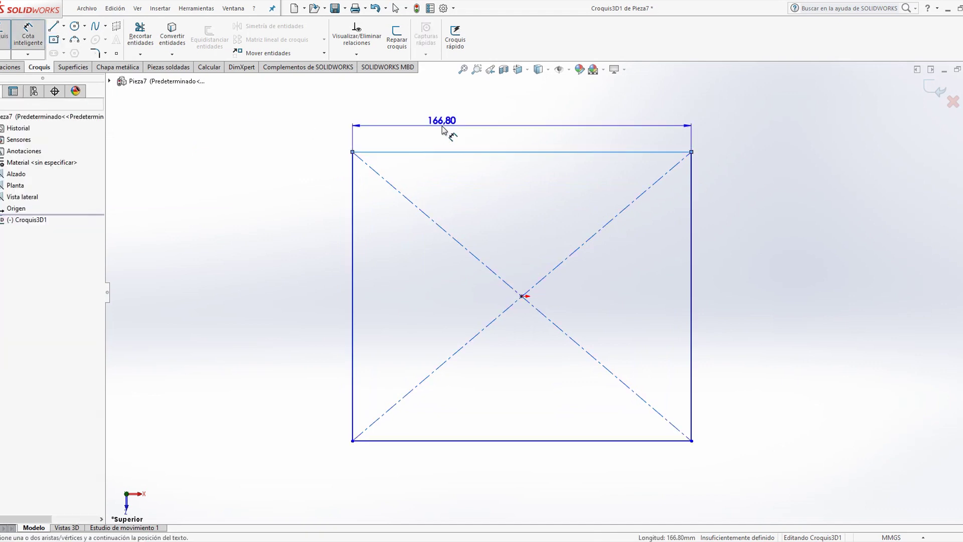
left_click(453, 133)
type("1600-")
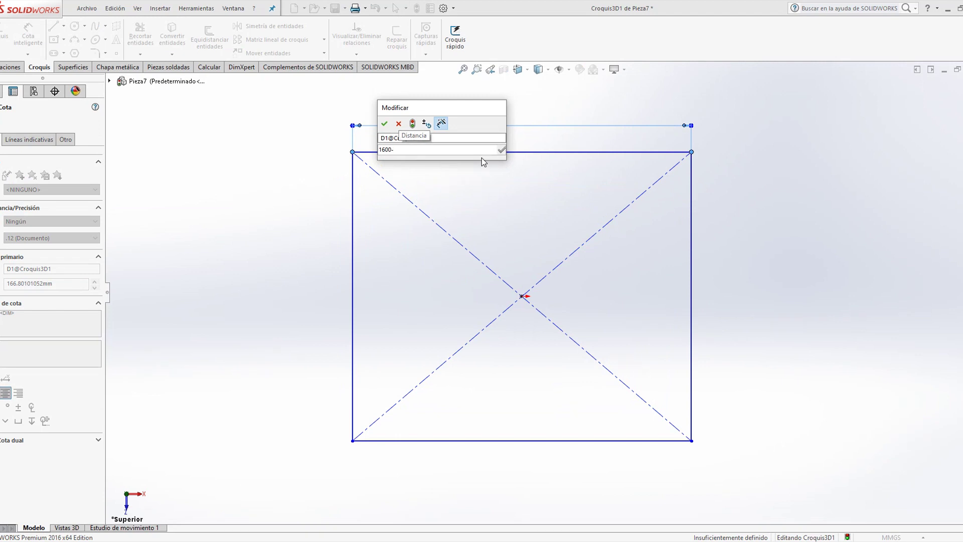
type("20")
key("Return")
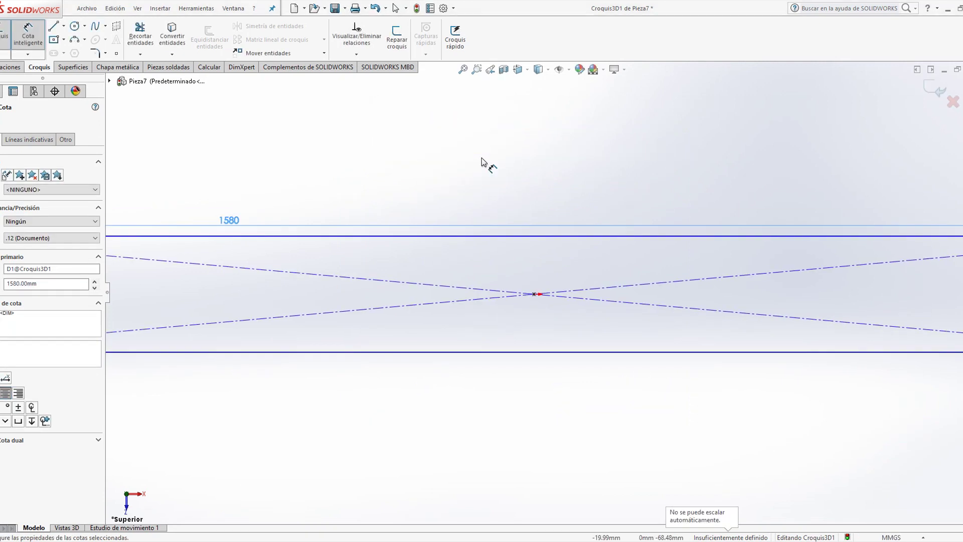
scroll(309, 288, "down", 2)
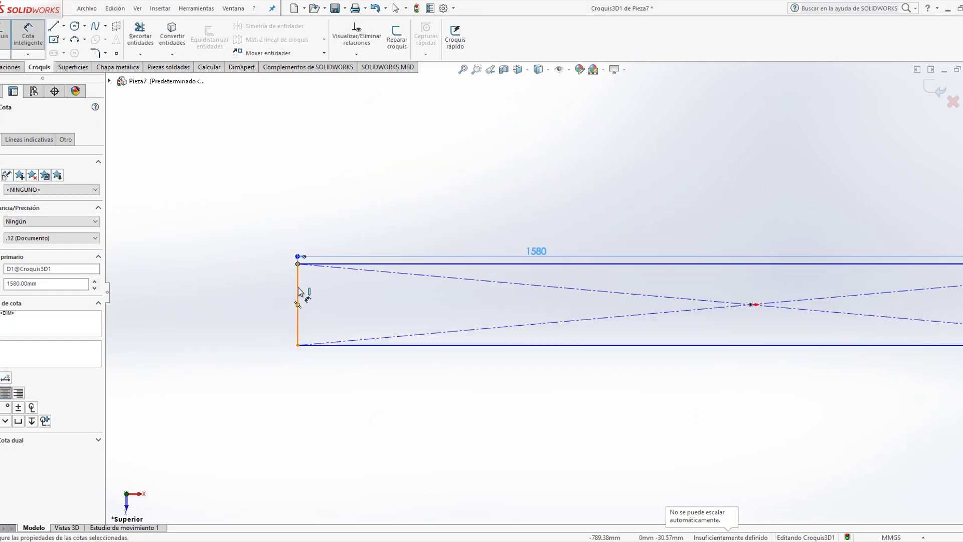
left_click(298, 301)
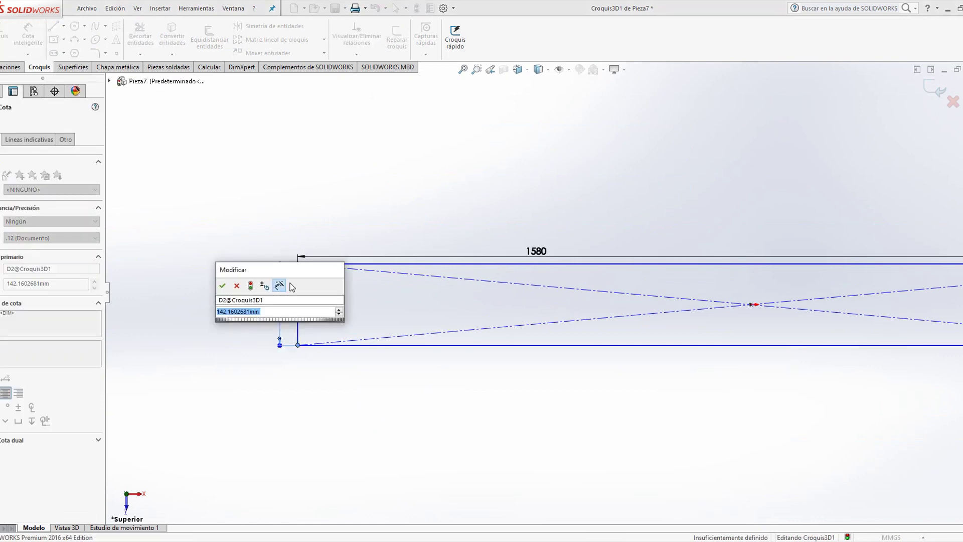
type("800")
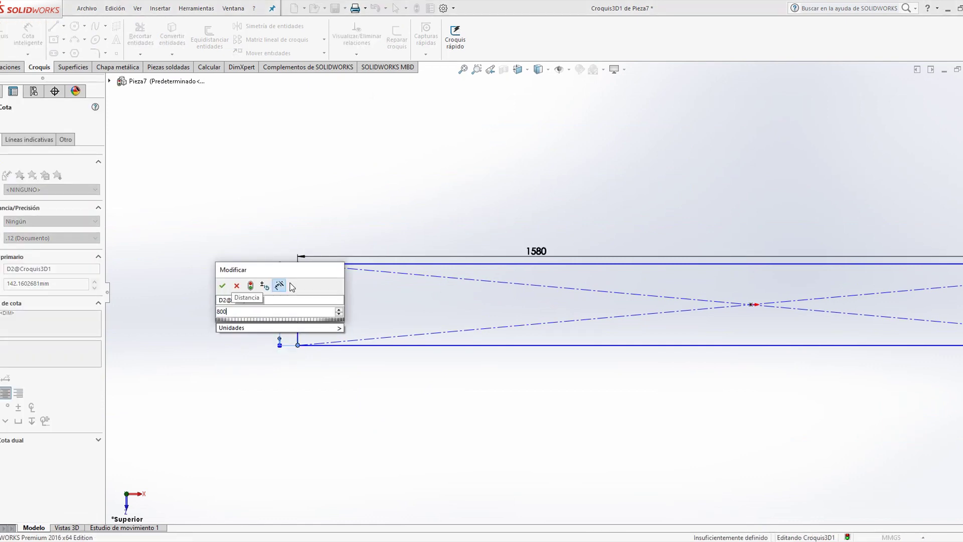
key("Return")
scroll(543, 292, "up", 5)
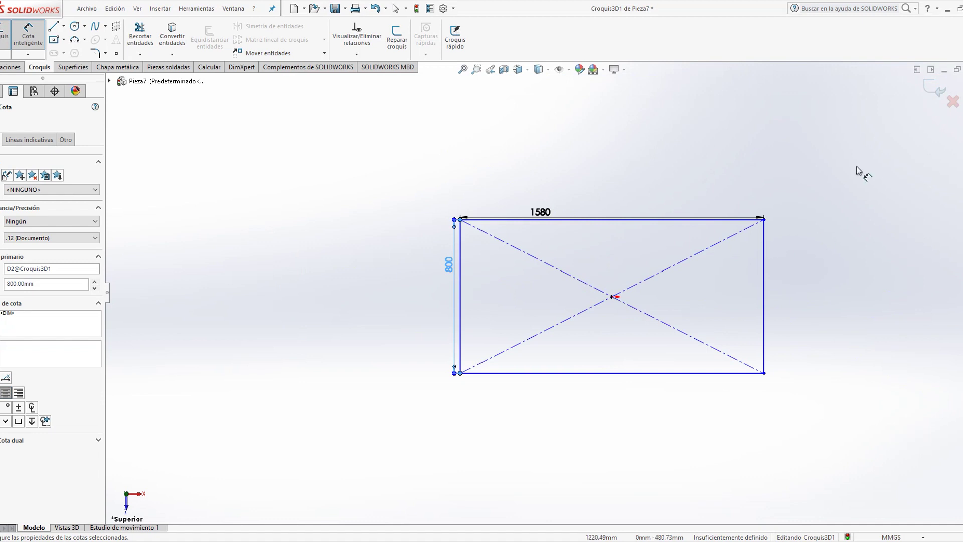
left_click(63, 26)
Draw a 150 mm construction segment on the rectangle's left edge and recheck the reference photo
left_click(76, 50)
scroll(526, 315, "down", 3)
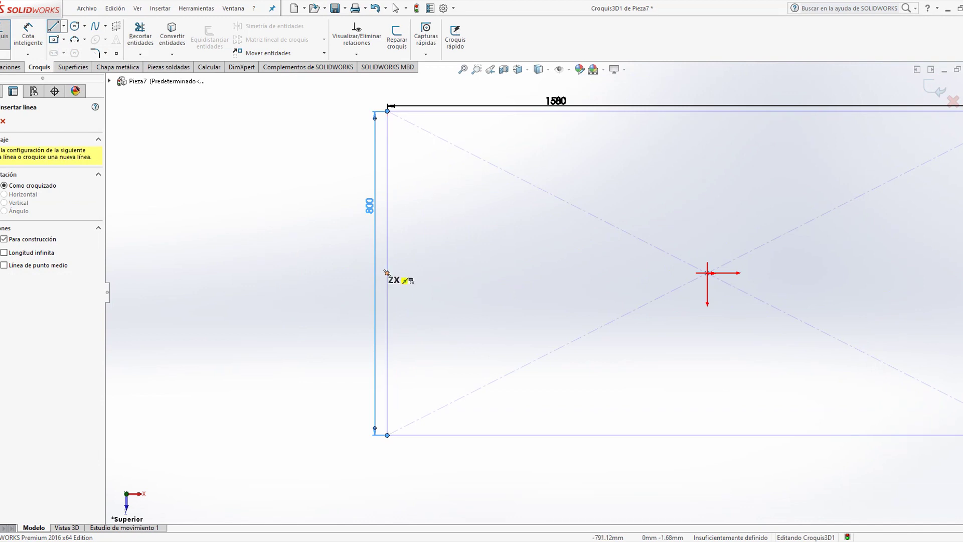
left_click(387, 273)
left_click(387, 335)
key("d")
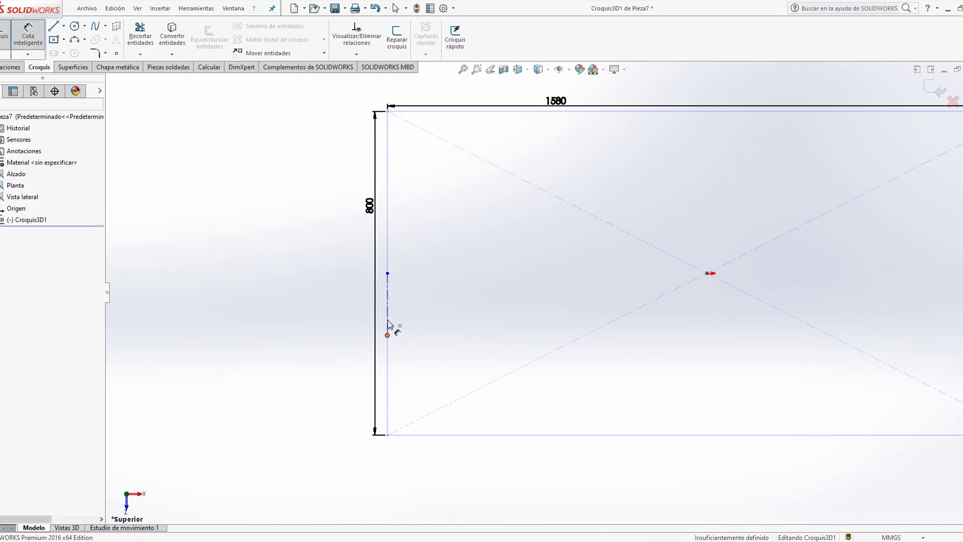
left_click(388, 335)
left_click(388, 273)
left_click(336, 293)
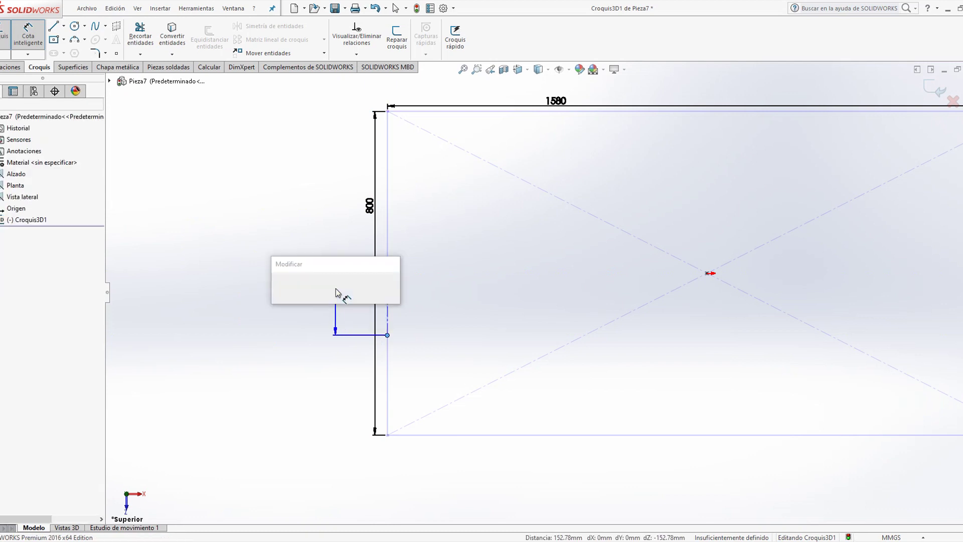
type("150")
key("Return")
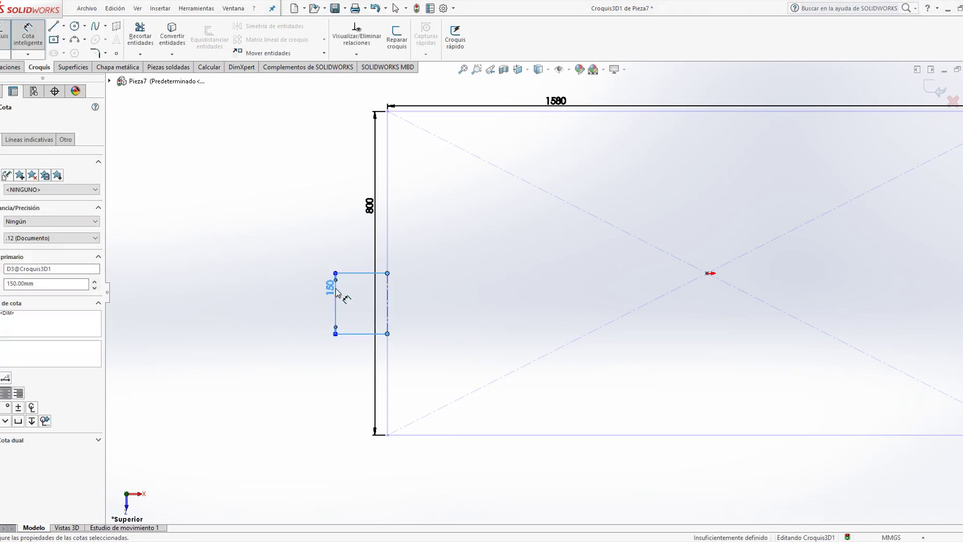
key("alt+Tab")
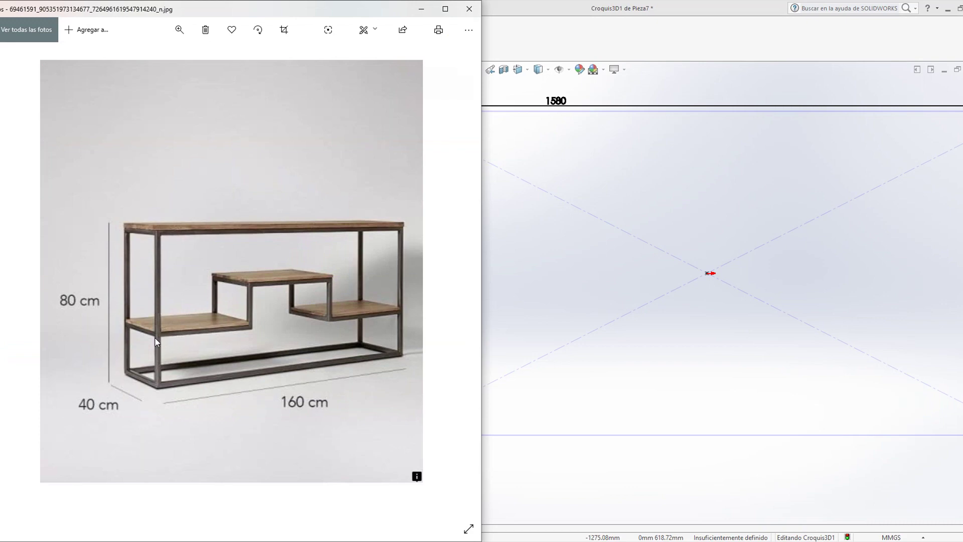
left_click(677, 380)
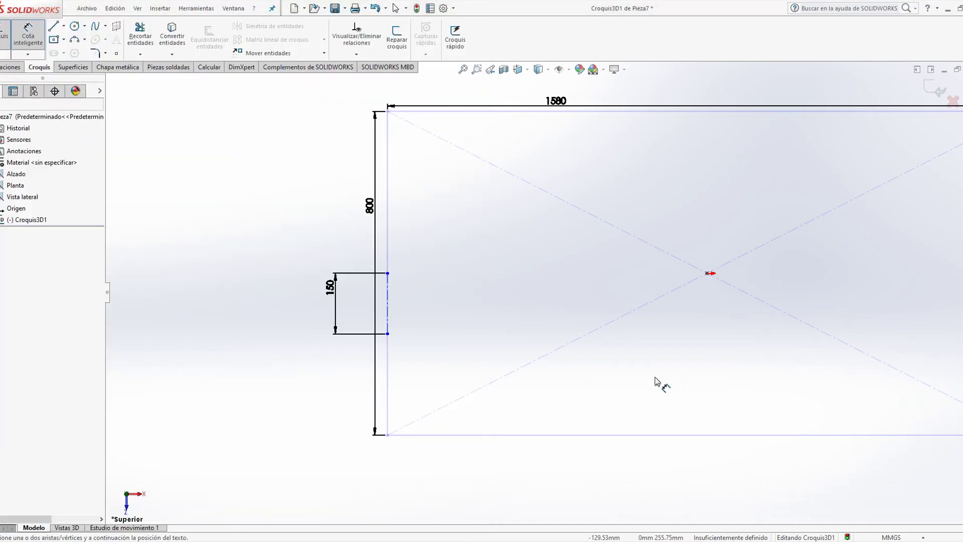
Draw a five-line stepped profile from the construction segment to the rectangle's right edge
key("l")
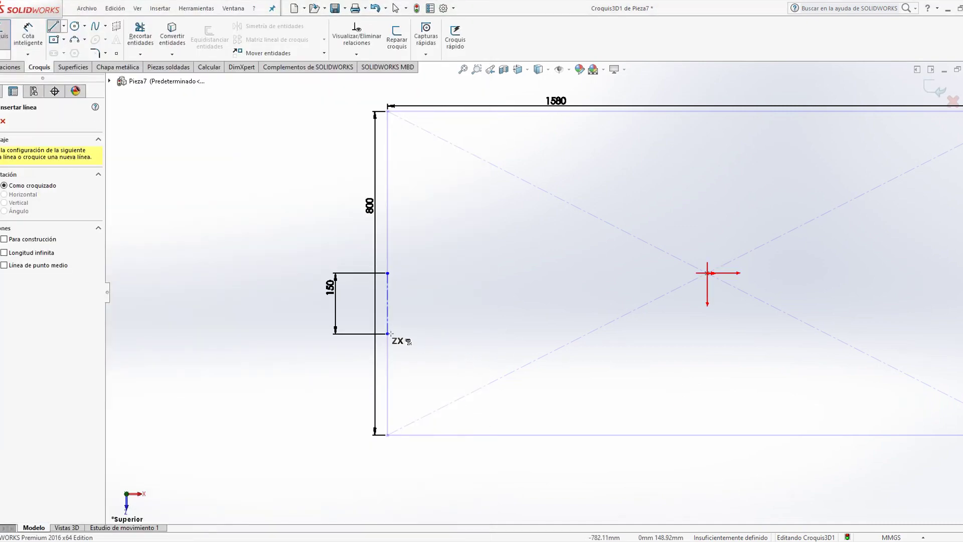
left_click(387, 334)
key("z")
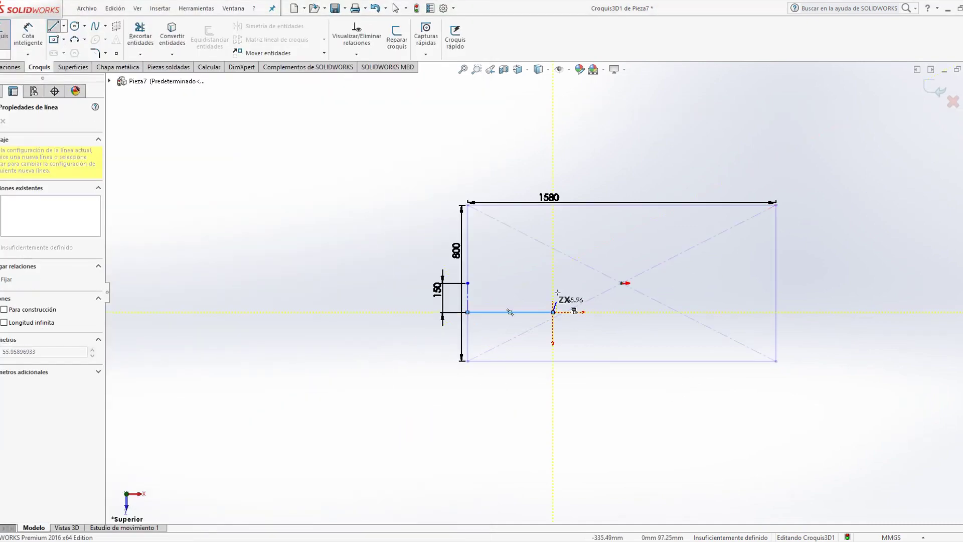
left_click(553, 312)
left_click(552, 268)
left_click(676, 268)
left_click(677, 305)
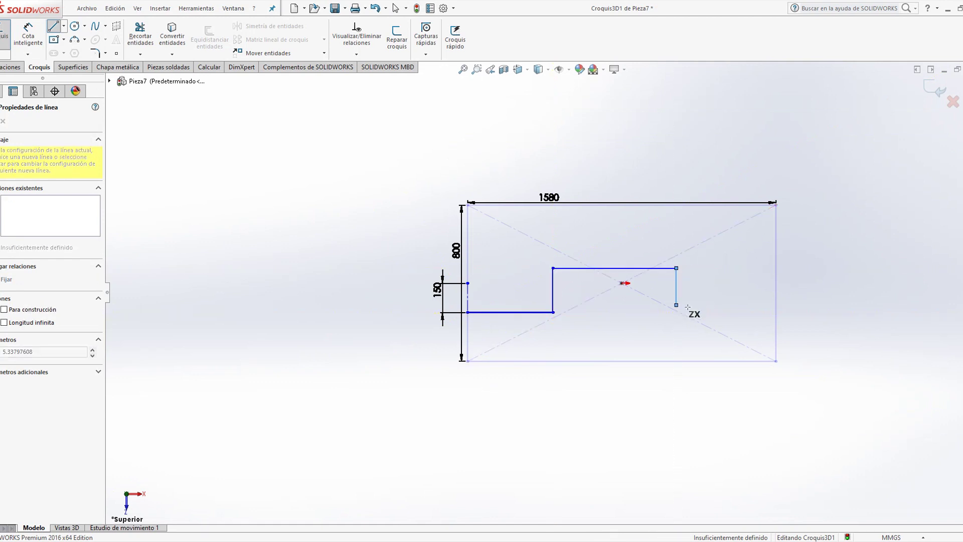
left_click(776, 305)
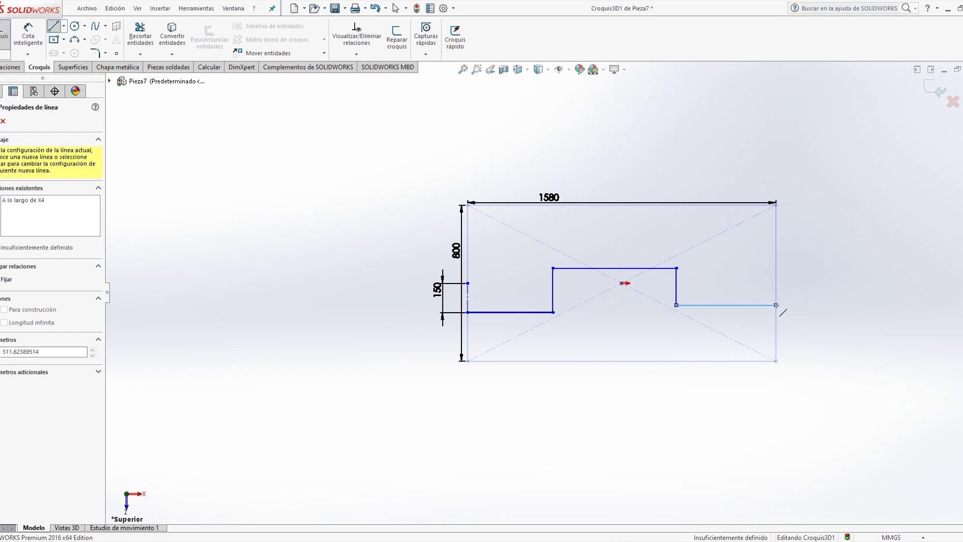
key("Escape")
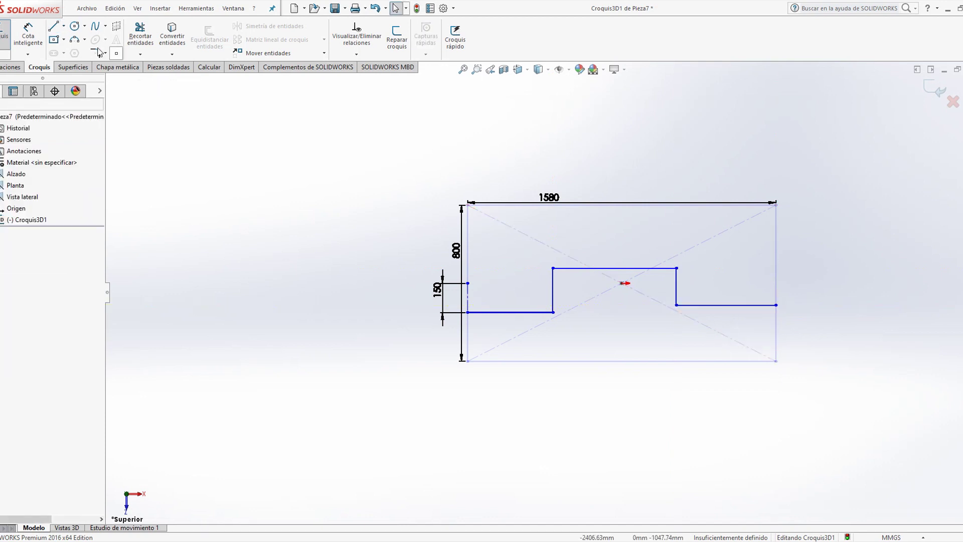
Dimension the profile's first horizontal line to 500 and its first step to 200
left_click(28, 34)
scroll(522, 287, "down", 2)
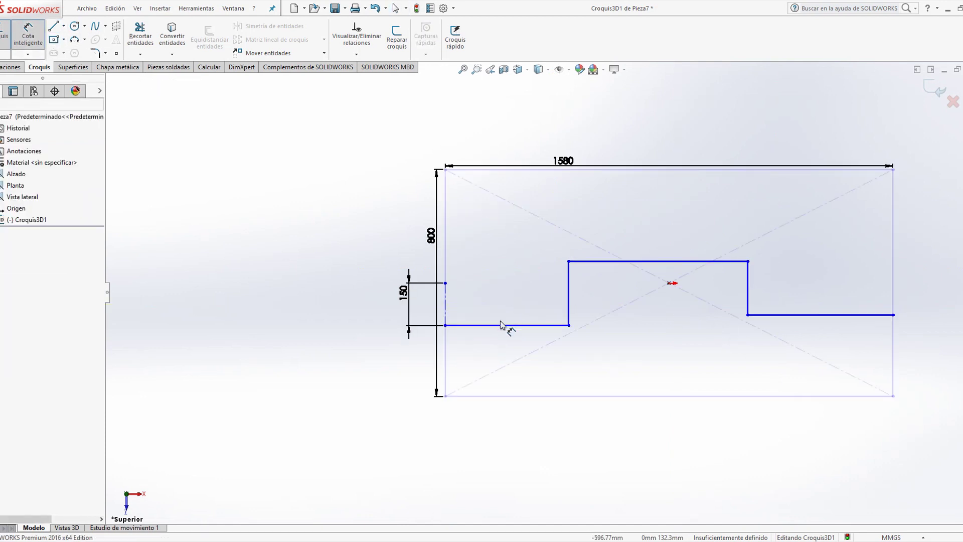
left_click(505, 326)
left_click(495, 359)
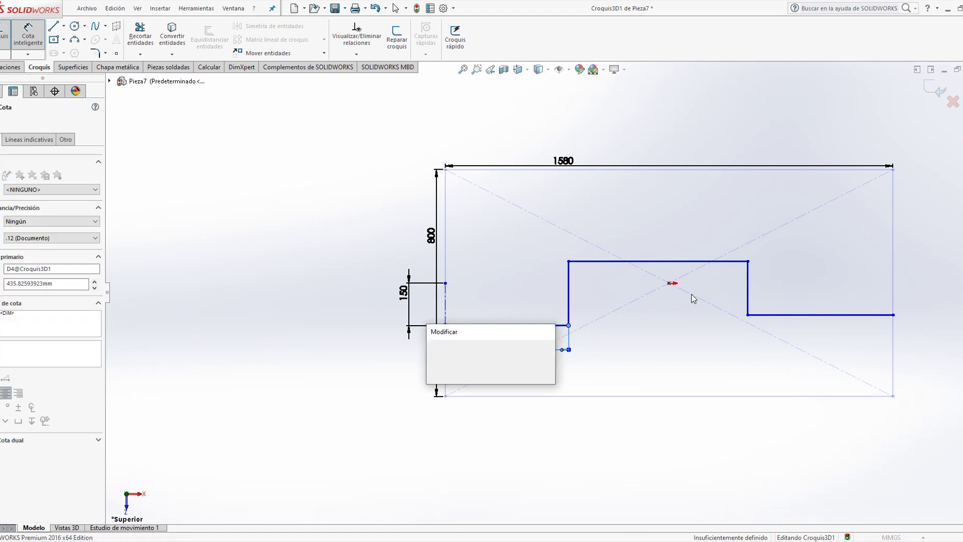
type("500")
key("Return")
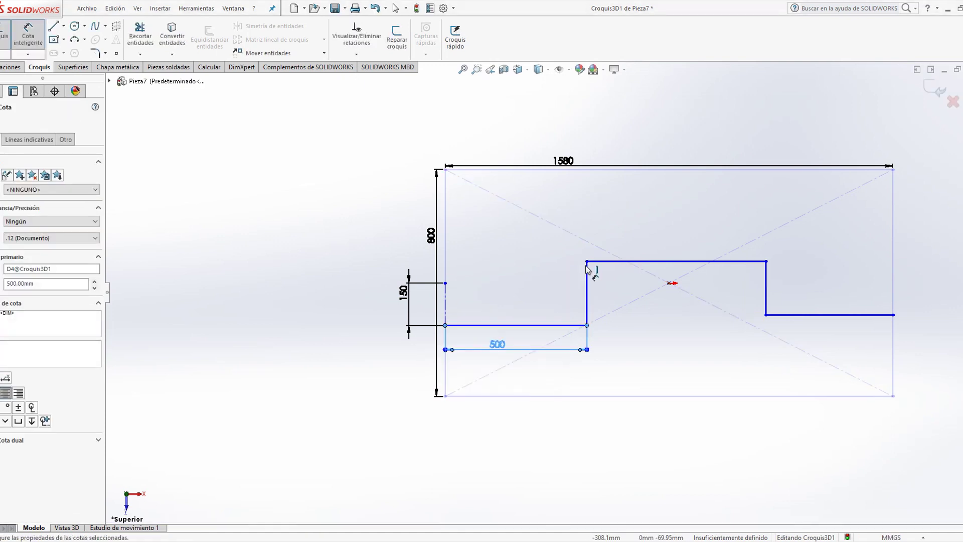
left_click(591, 275)
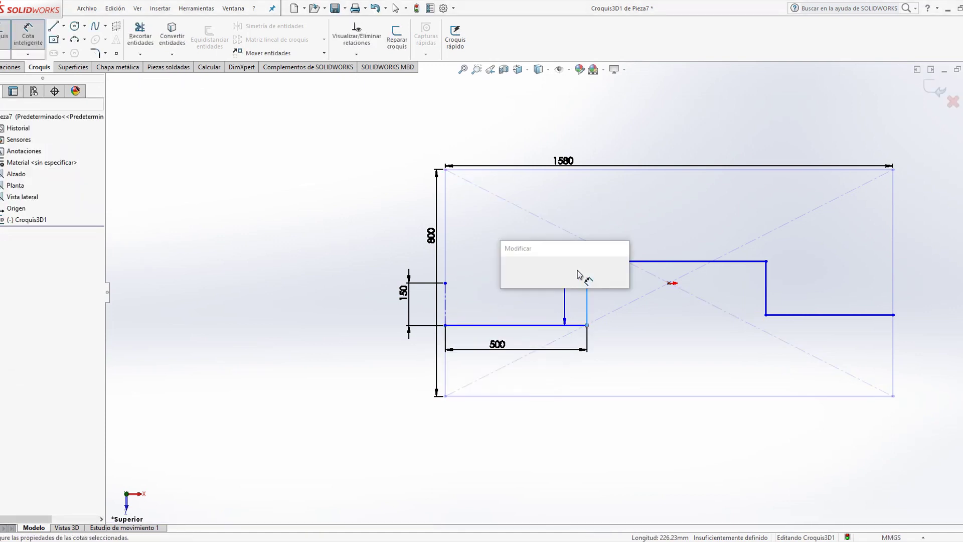
type("200")
key("Return")
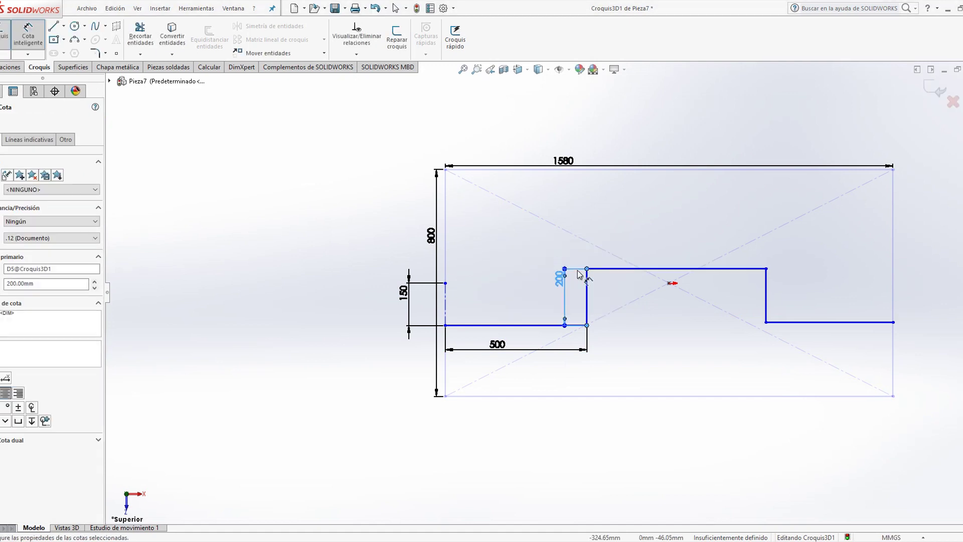
Set the raised top line of the profile to 580
left_click(663, 269)
left_click(667, 251)
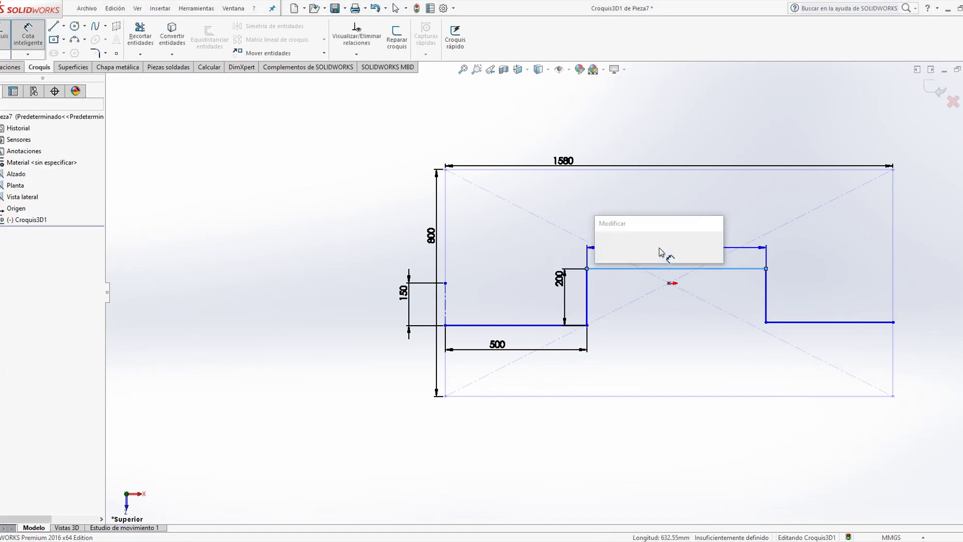
type("=")
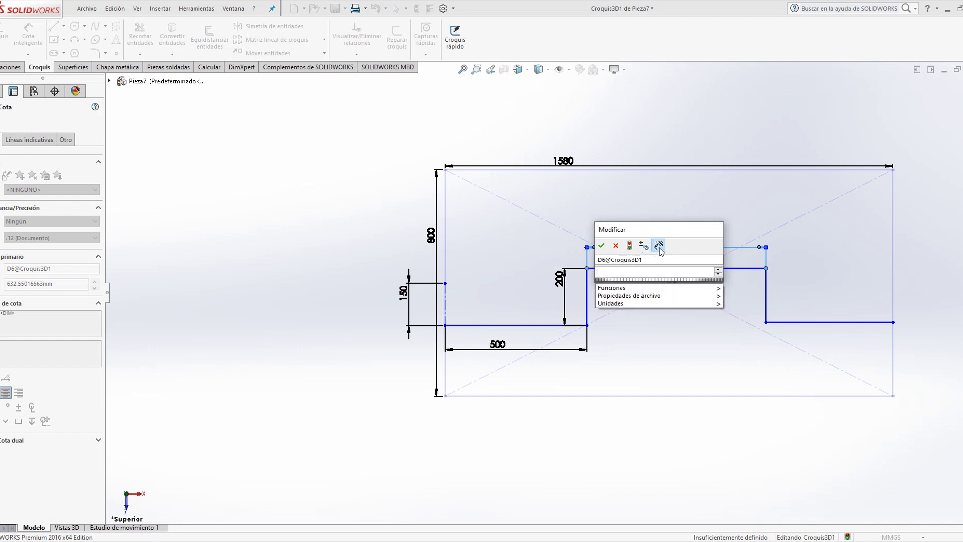
type("500")
key("Return")
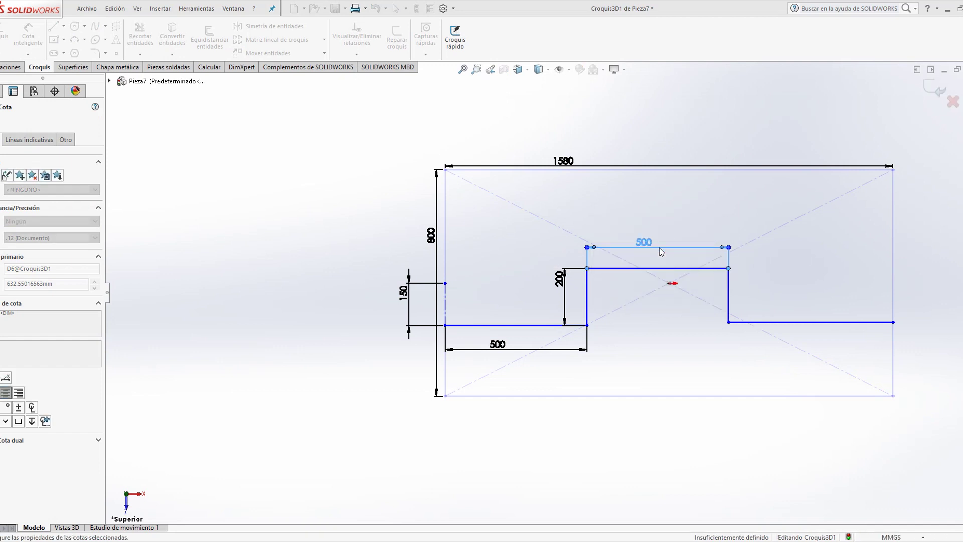
double_click(637, 242)
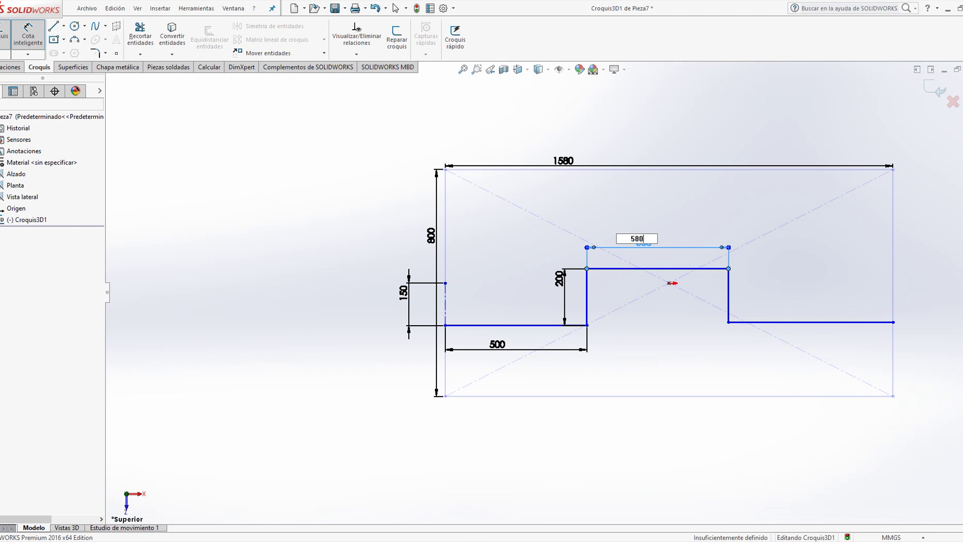
key("Return")
key("f")
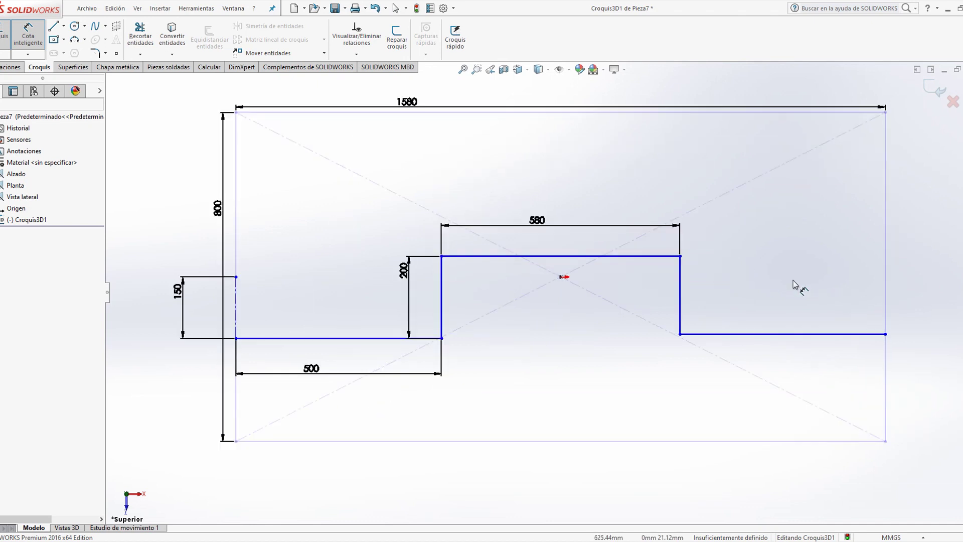
Dimension the right step to 200 and the bottom-right line to 500
left_click(681, 294)
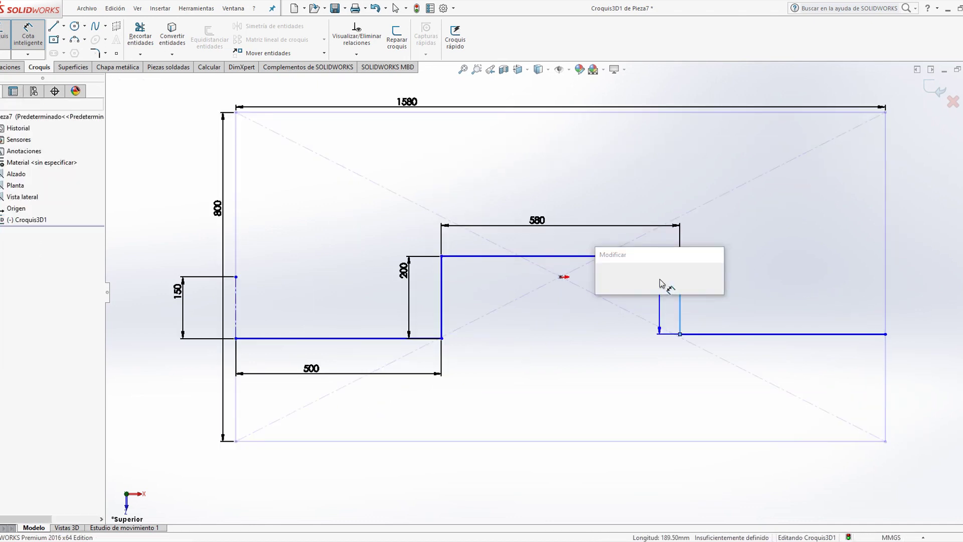
mouse_move(659, 277)
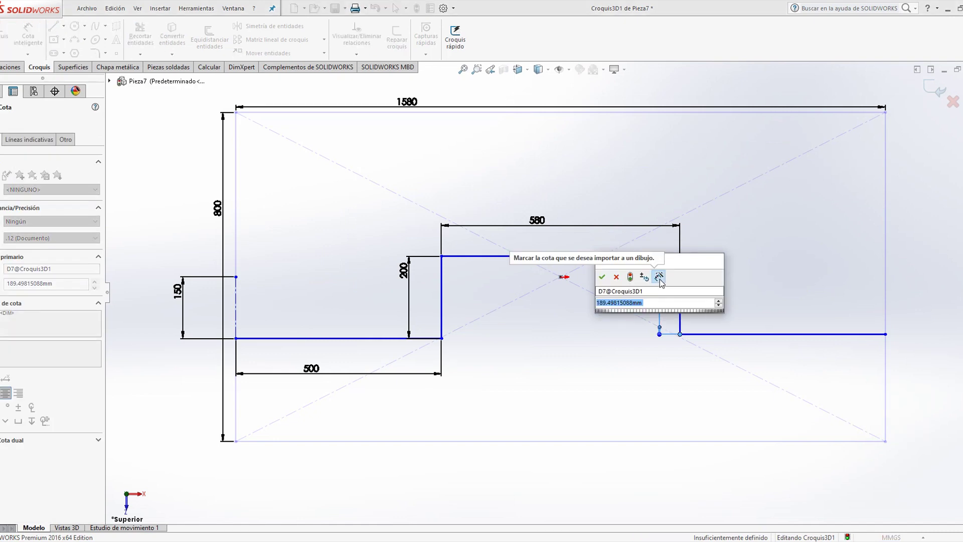
type("200")
key("Return")
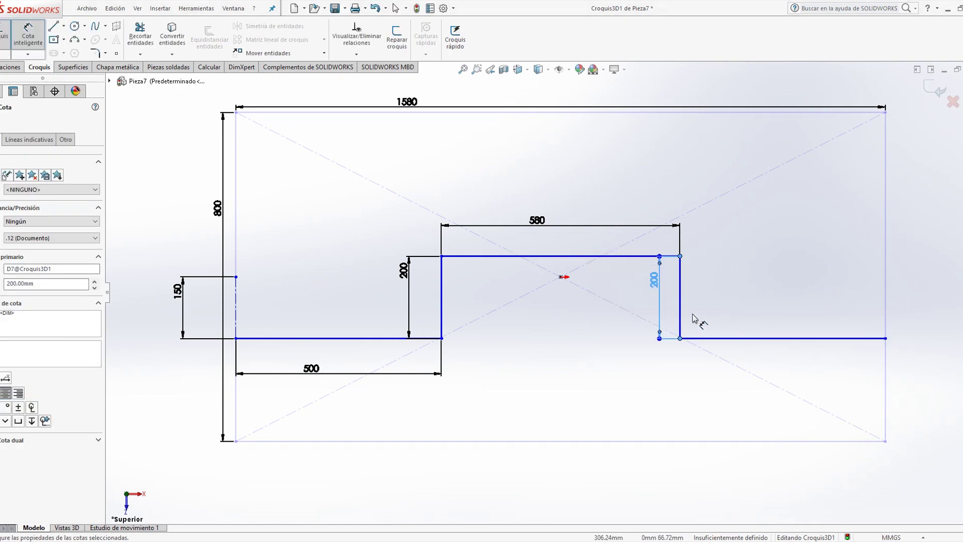
left_click(730, 339)
left_click(740, 360)
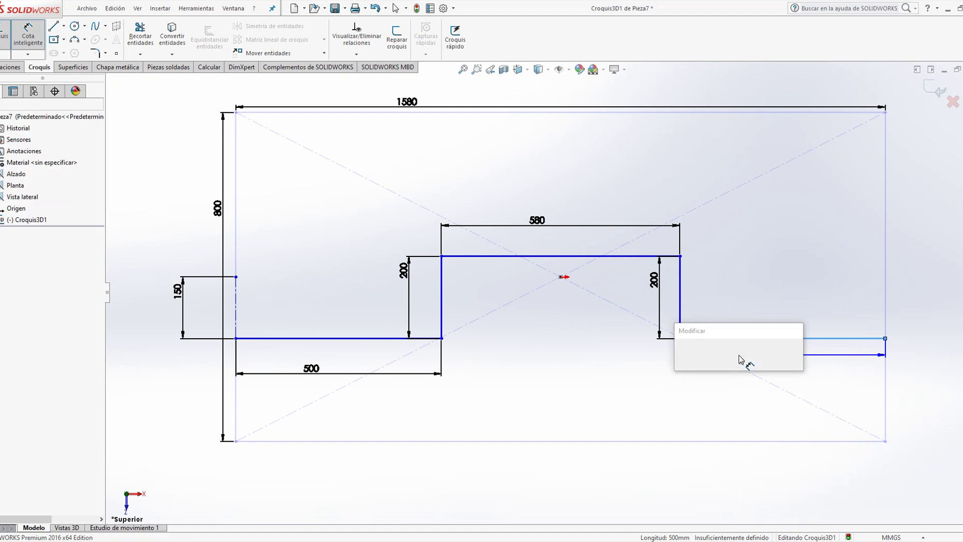
left_click(684, 350)
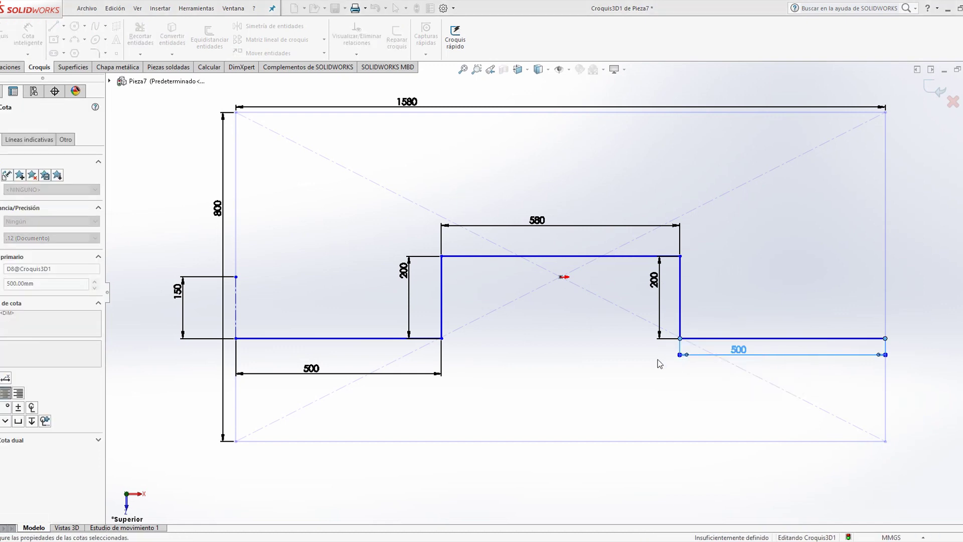
scroll(595, 360, "up", 3)
middle_click_drag(624, 359, 592, 362)
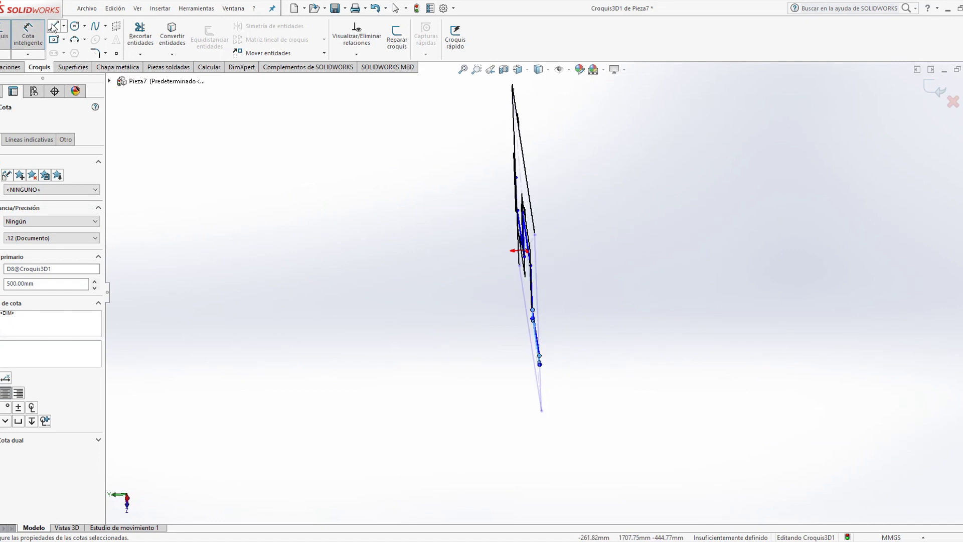
key("l")
left_click(542, 410)
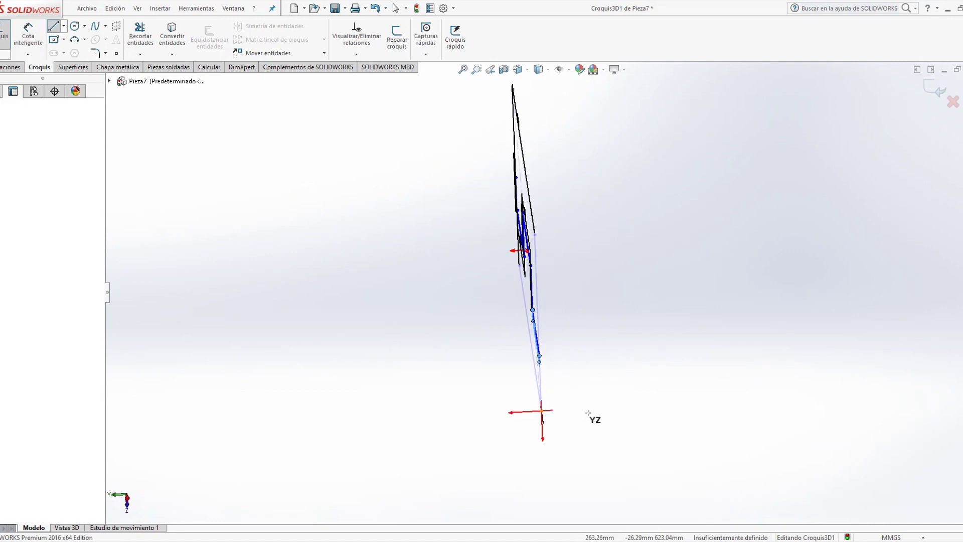
Draw a depth line from the origin and dimension it 400-20 (380 mm)
left_click(677, 403)
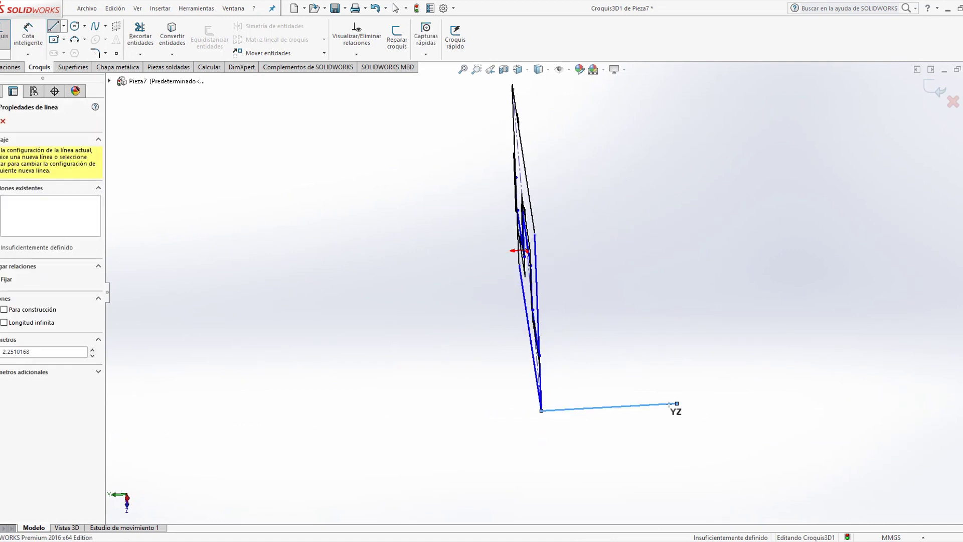
key("Escape")
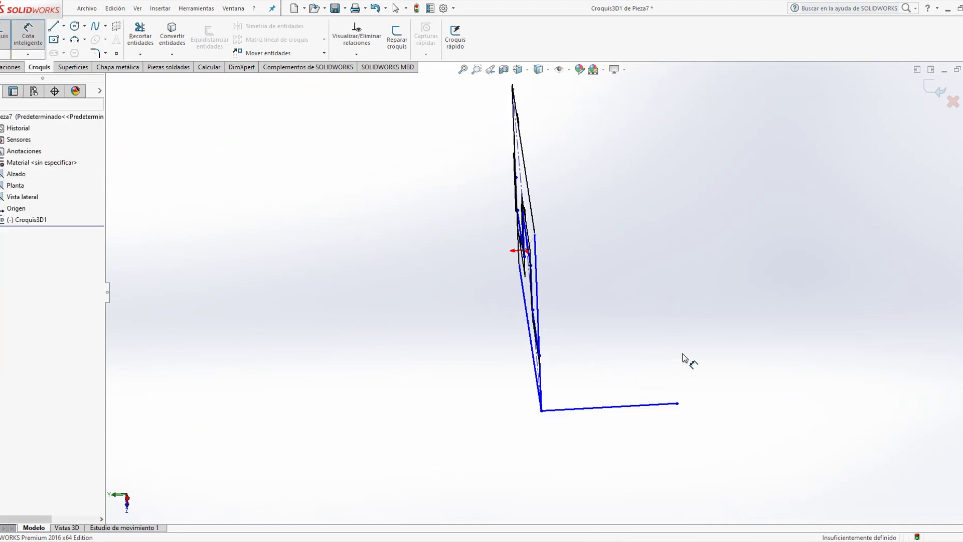
middle_click_drag(682, 359, 624, 398)
left_click(572, 396)
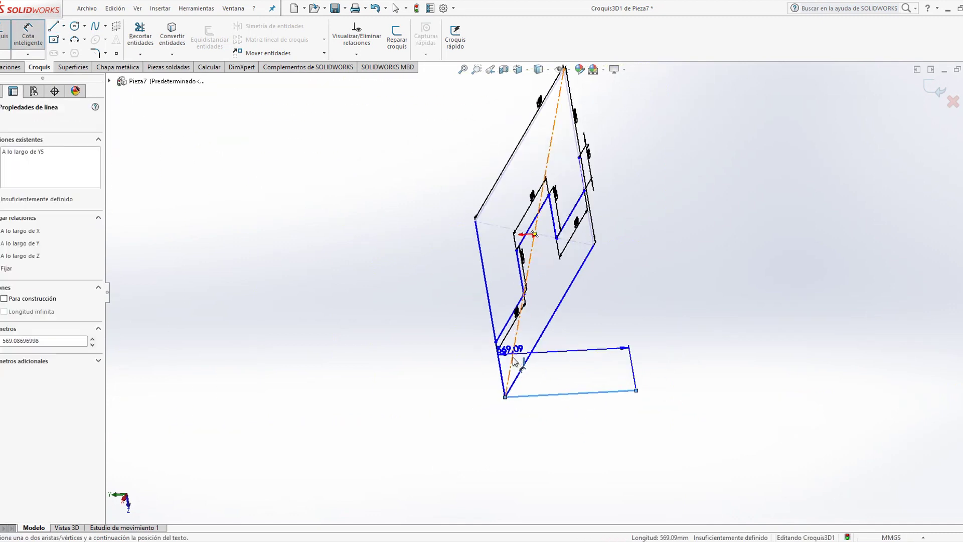
scroll(569, 394, "down", 3)
left_click(581, 440)
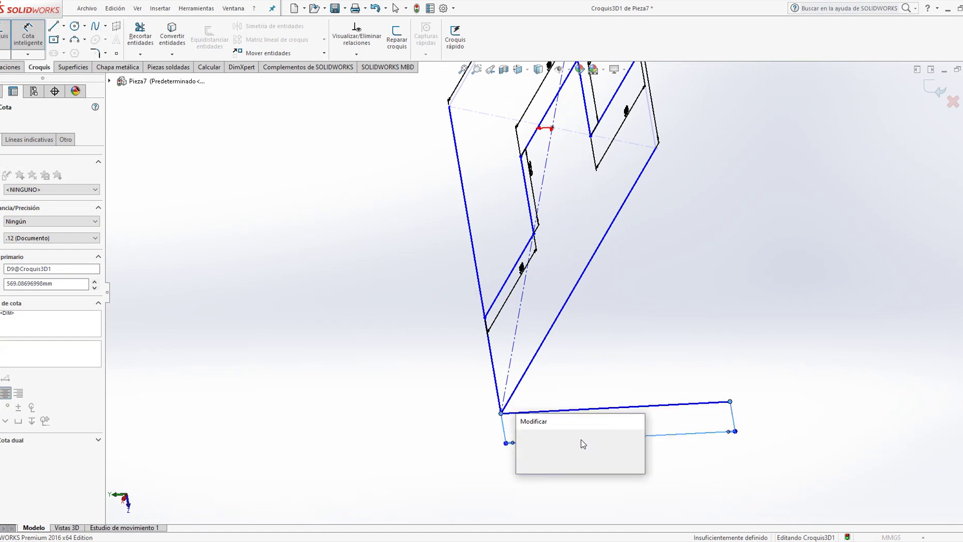
type("400-20")
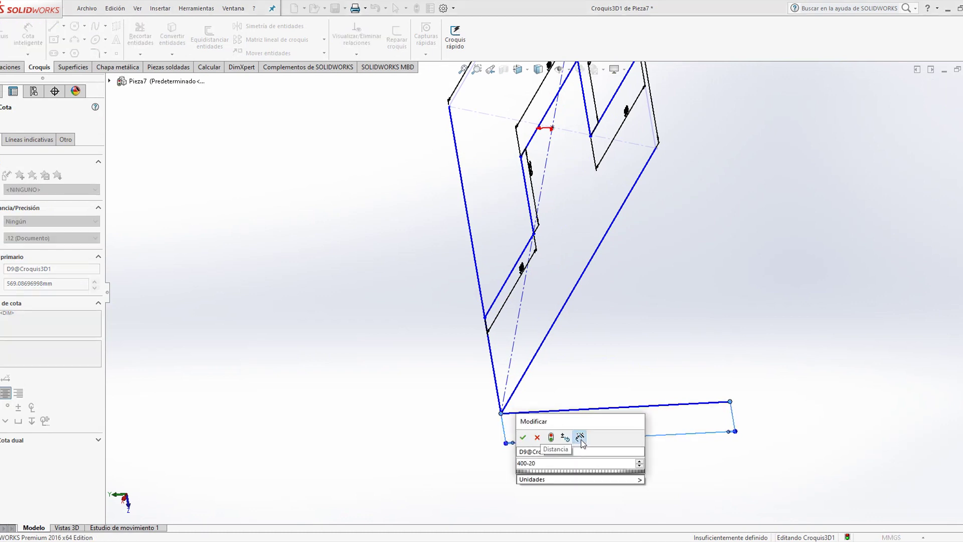
key("Return")
middle_click_drag(581, 440, 419, 404)
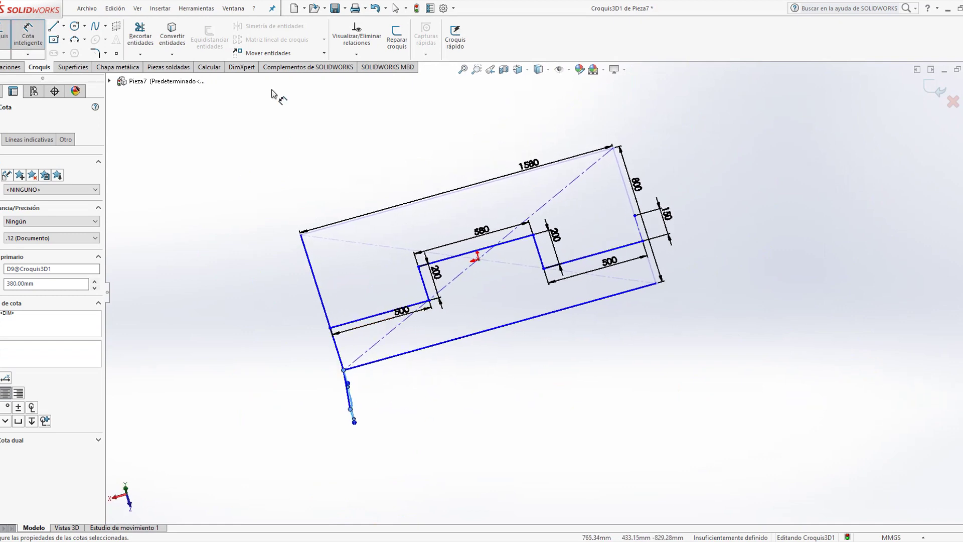
Copy the whole rectangle and stepped profile with a -380 mm Y offset
left_click(324, 53)
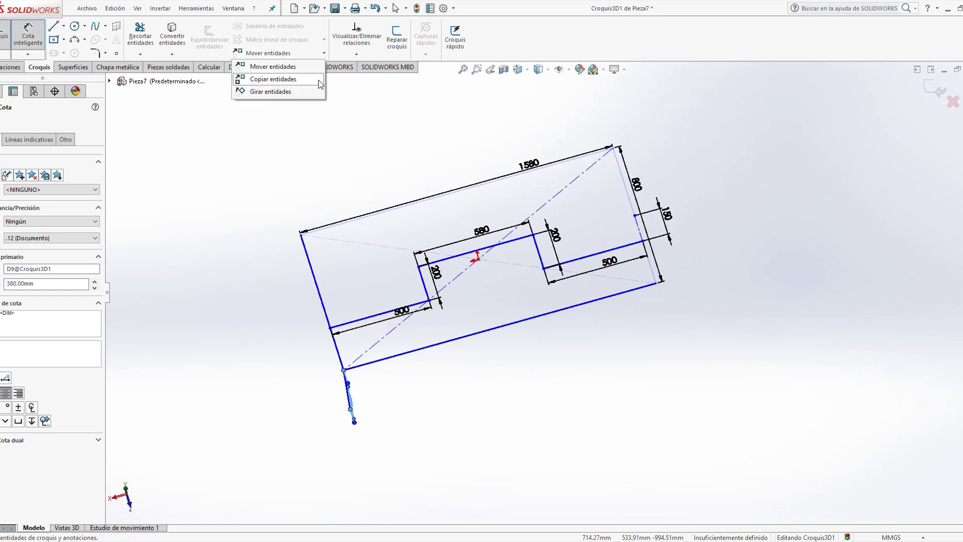
left_click(261, 78)
mouse_move(474, 197)
middle_mouse_down()
mouse_move(523, 206)
mouse_move(501, 177)
middle_mouse_up()
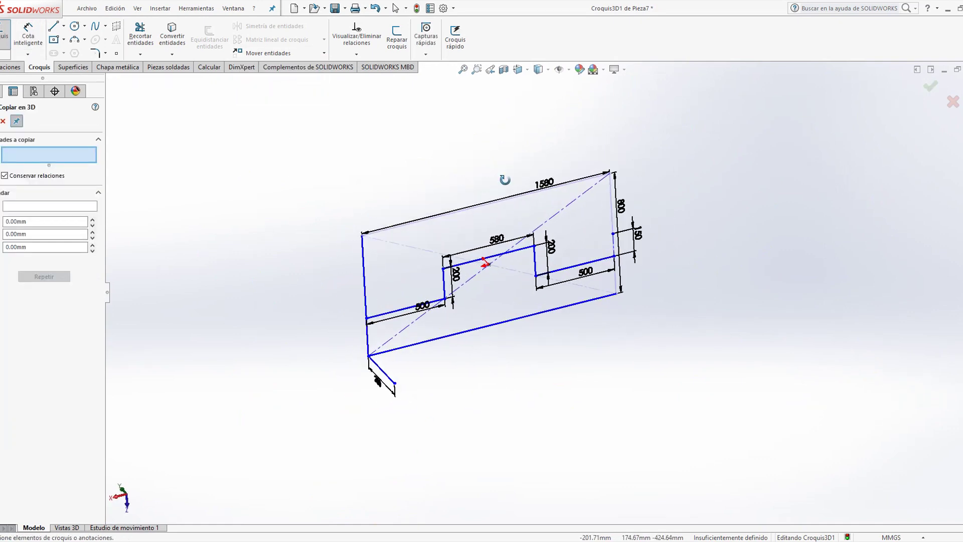
left_click_drag(309, 118, 681, 370)
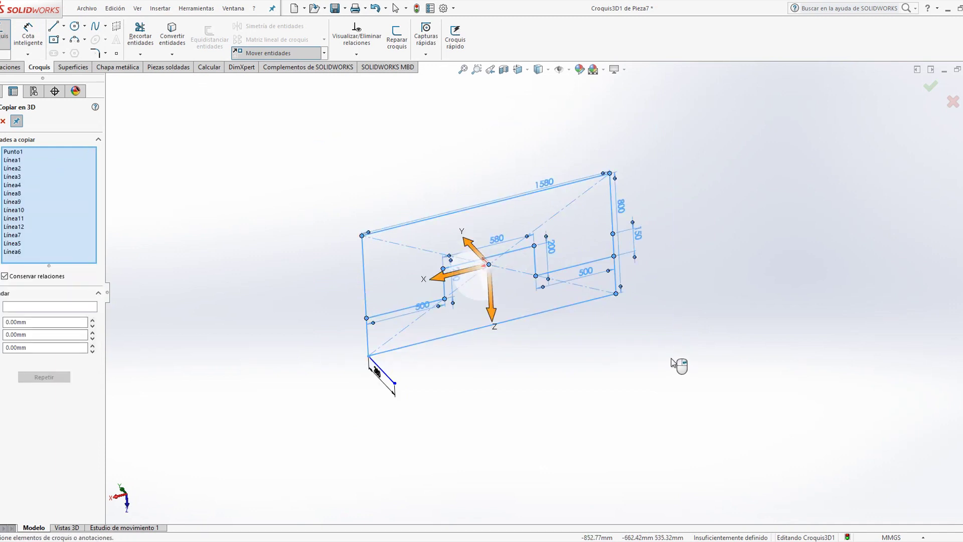
scroll(639, 176, "down", 2)
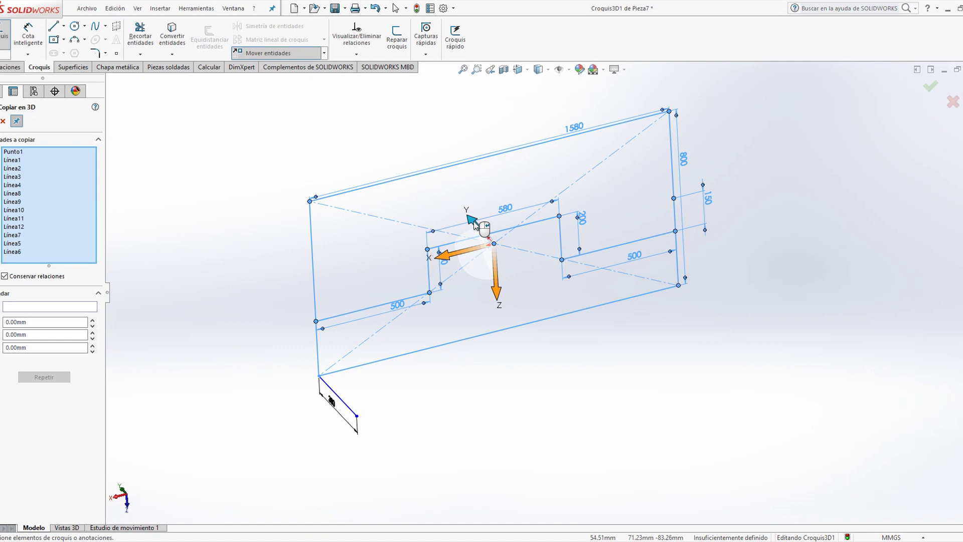
left_click(35, 335)
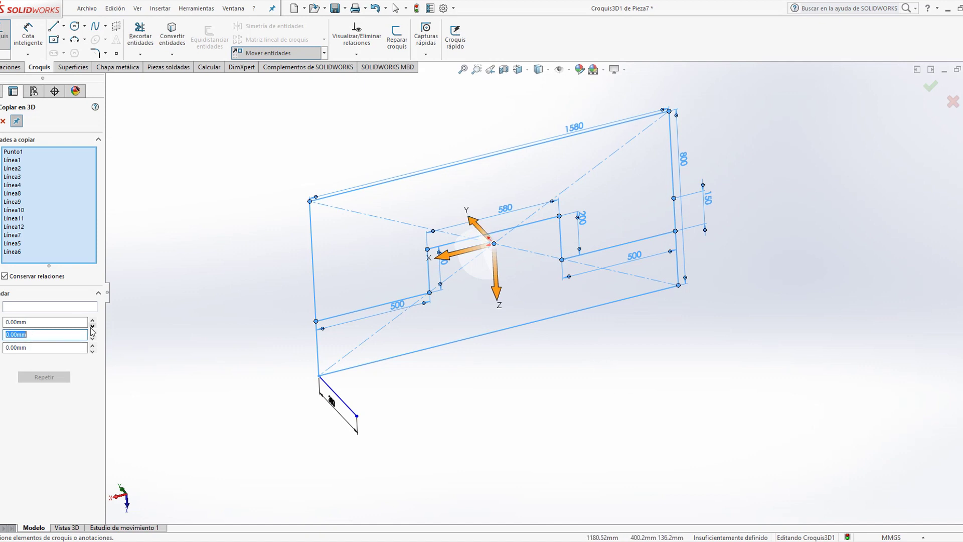
type("-380")
key("Return")
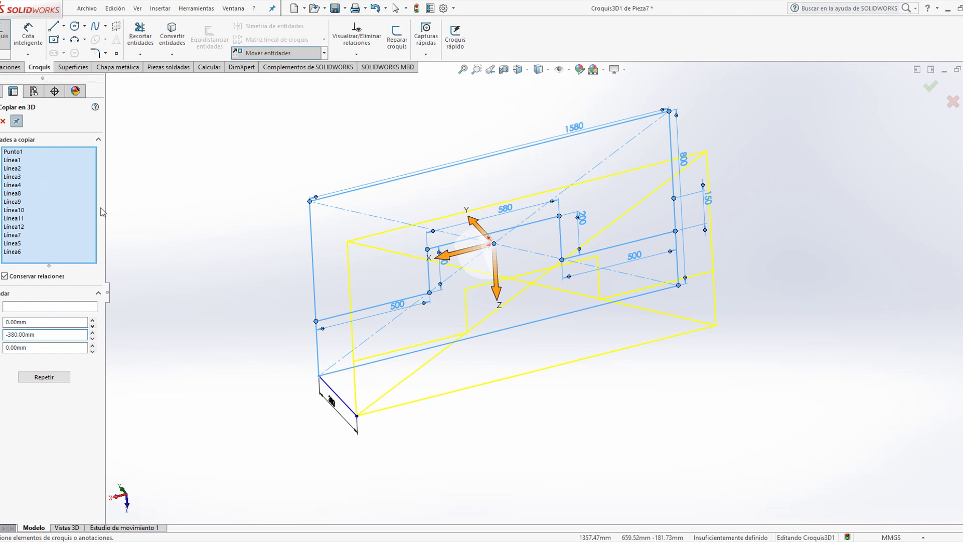
left_click(331, 400)
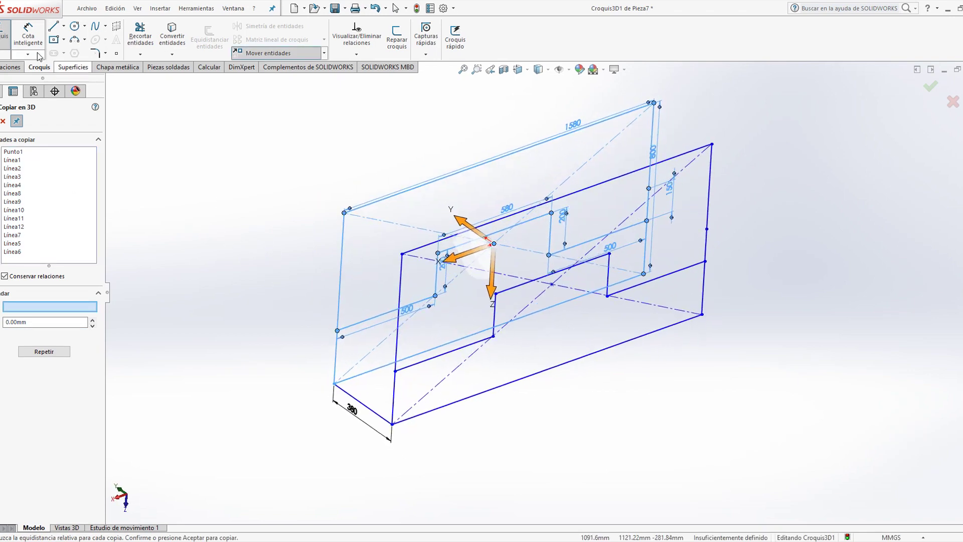
left_click(52, 26)
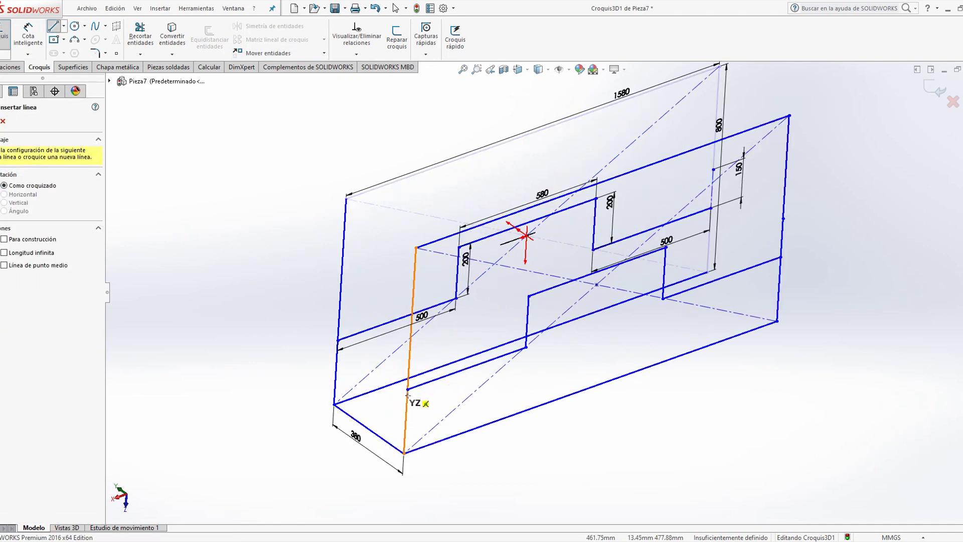
Draw depth lines joining the front and back profiles at the left and step corners
left_click(407, 389)
left_click(337, 340)
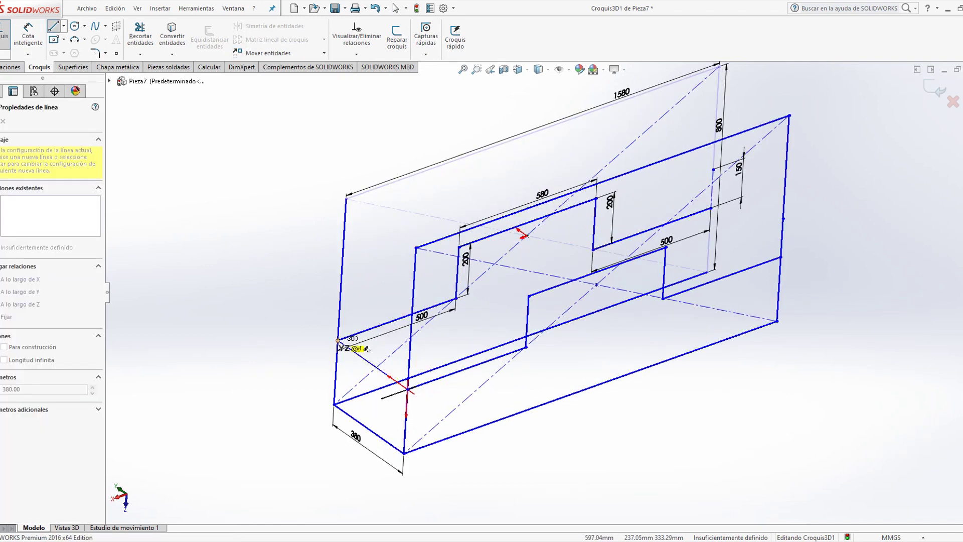
left_click(346, 200)
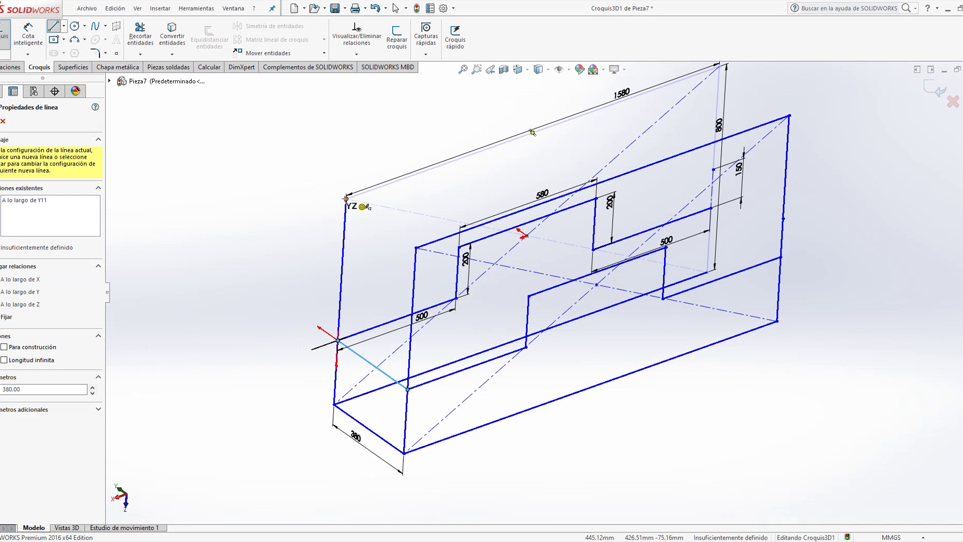
left_click(416, 247)
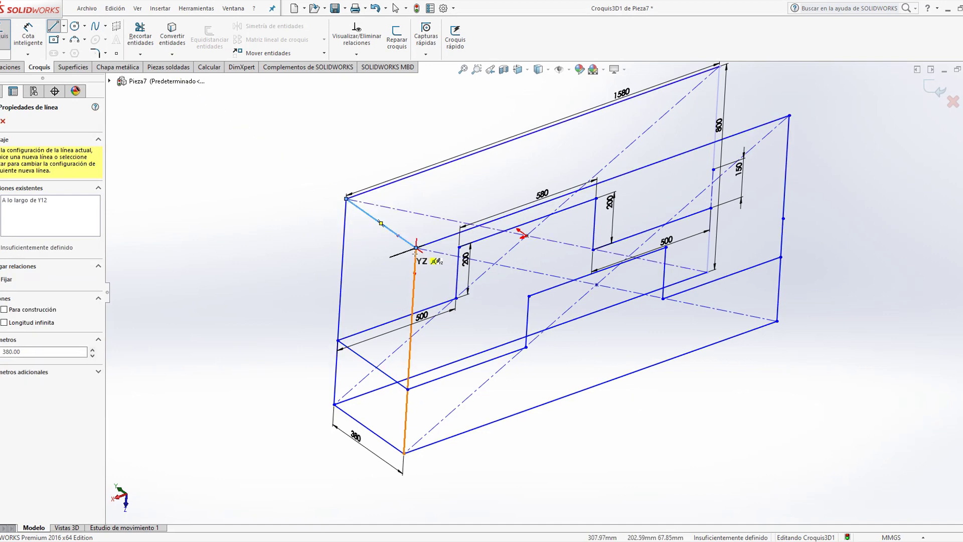
scroll(454, 298, "down", 2)
left_click(455, 290)
left_click(556, 360)
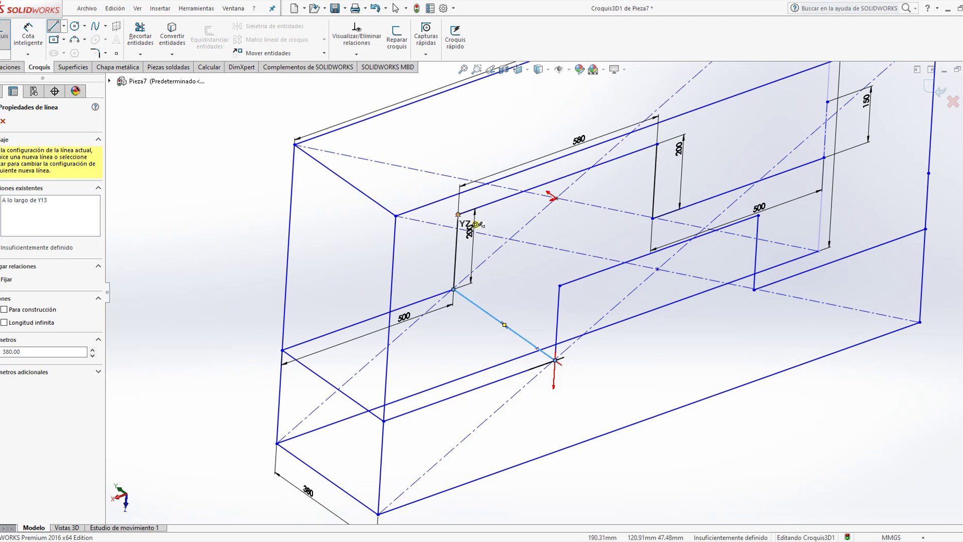
left_click(458, 214)
left_click(560, 286)
scroll(539, 290, "up", 2)
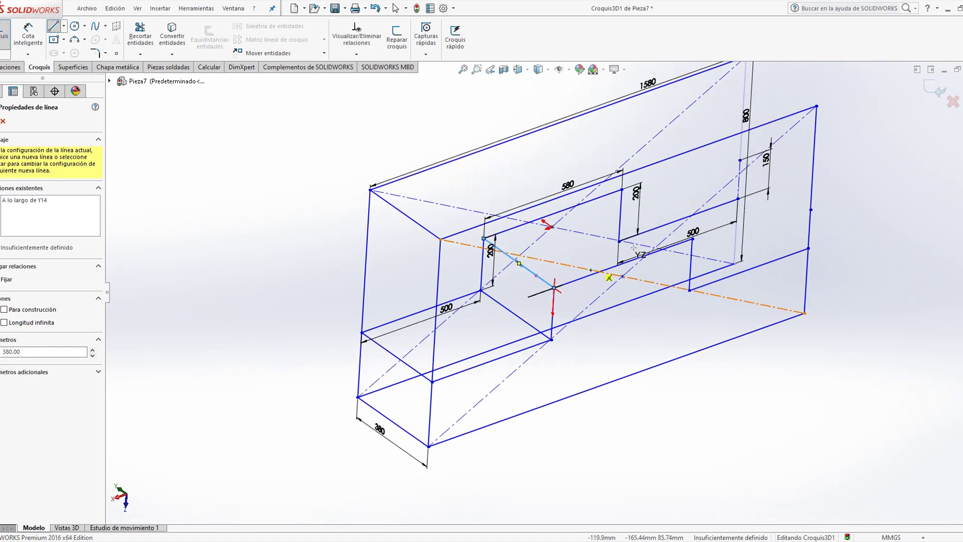
scroll(633, 248, "down", 2)
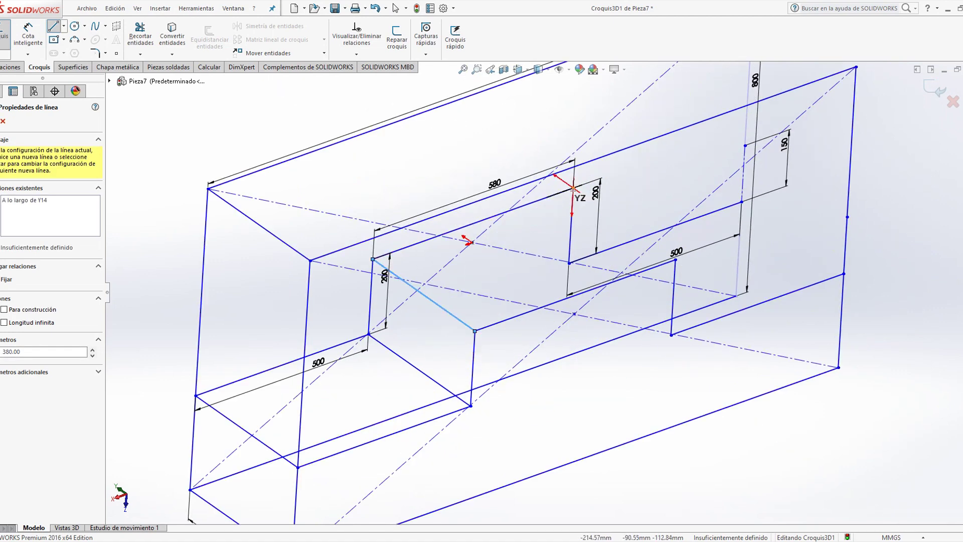
left_click_drag(573, 187, 675, 259)
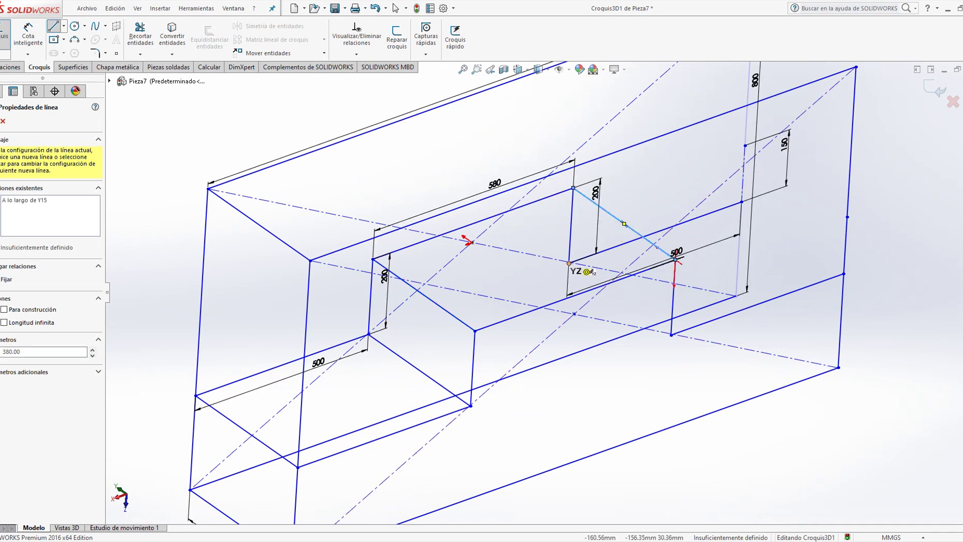
Add the remaining depth lines at the shelf box and lower-right corners
left_click(569, 264)
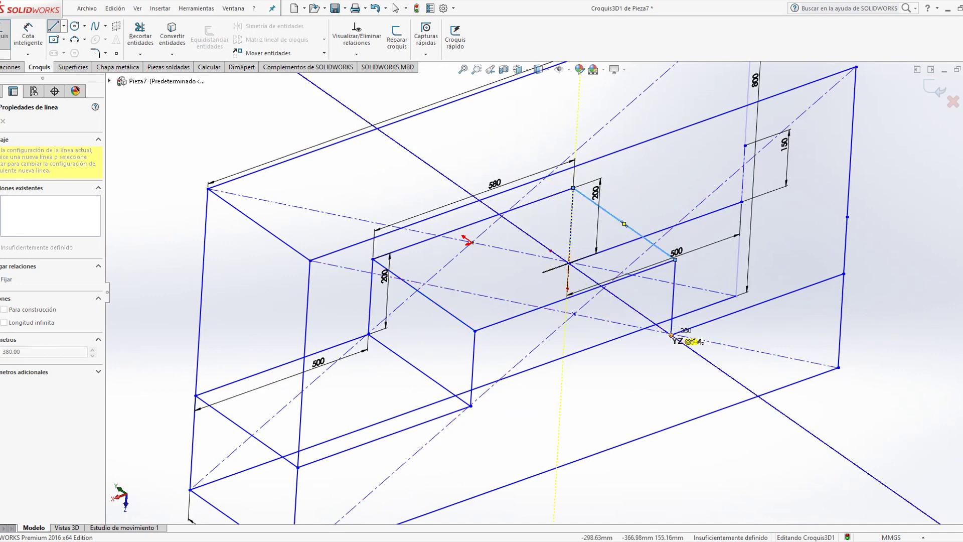
left_click(671, 335)
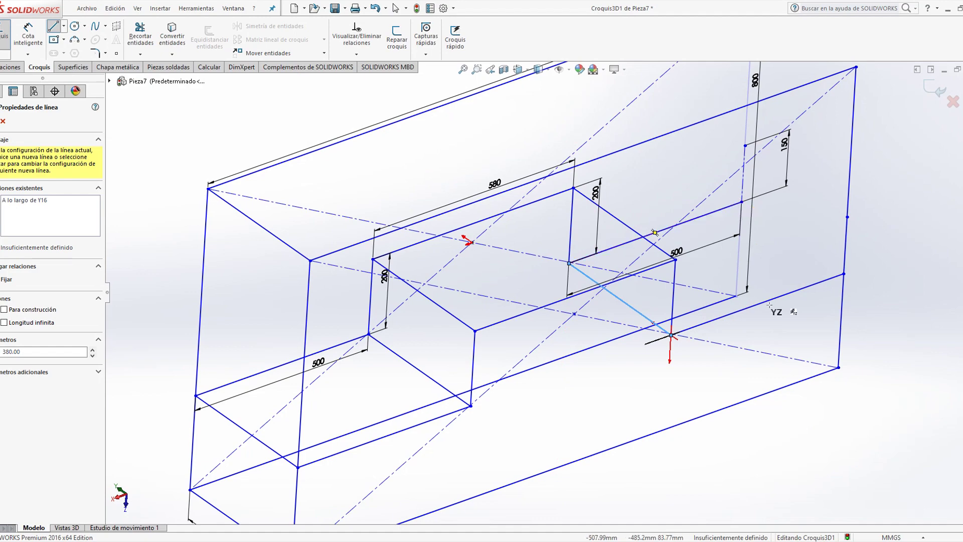
middle_click_drag(769, 305, 568, 341)
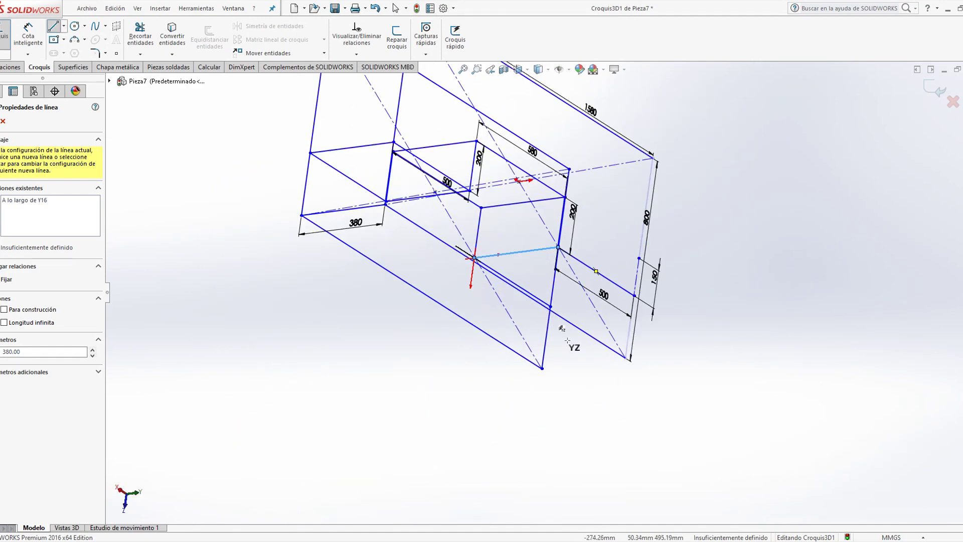
left_click(626, 358)
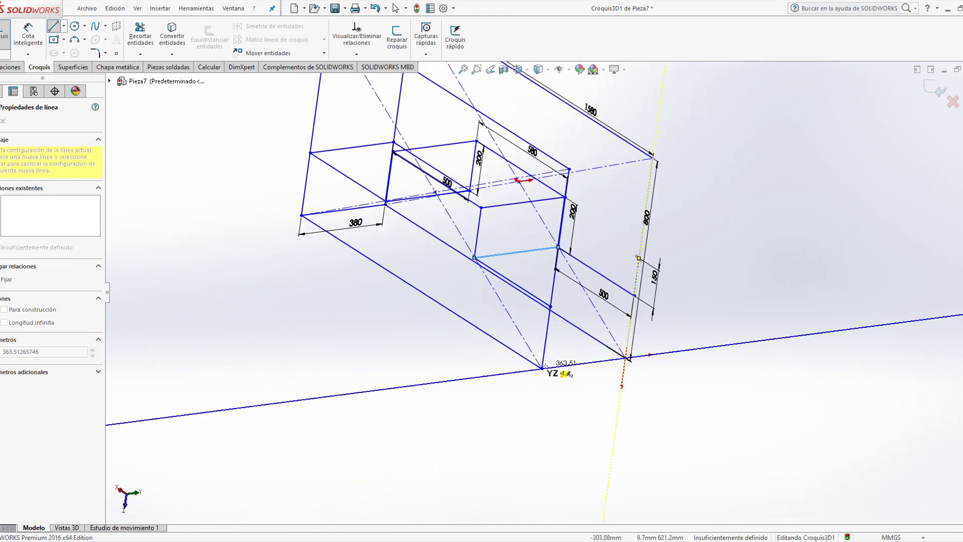
left_click(542, 369)
left_click(550, 307)
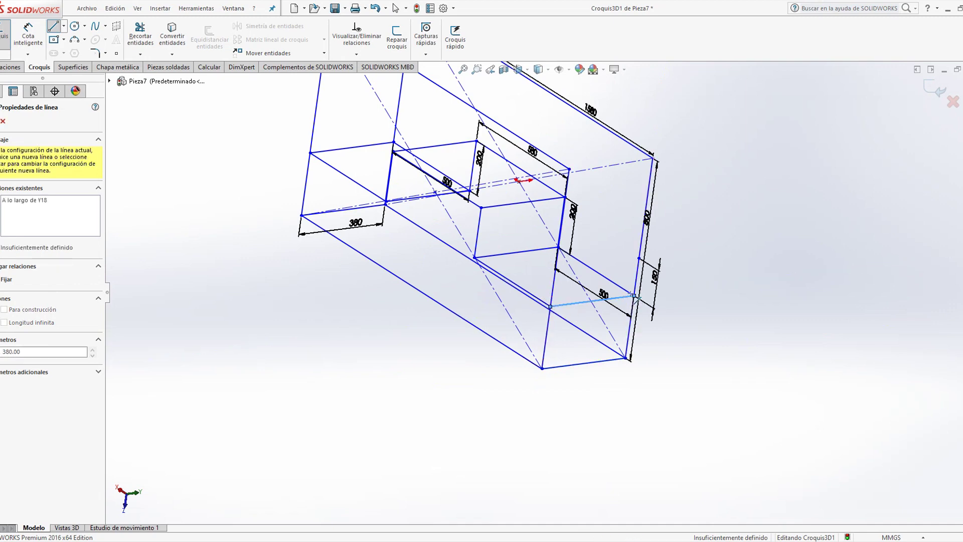
left_click(582, 178)
mouse_move(582, 178)
middle_mouse_down()
mouse_move(415, 241)
mouse_move(408, 194)
middle_mouse_up()
key("Escape")
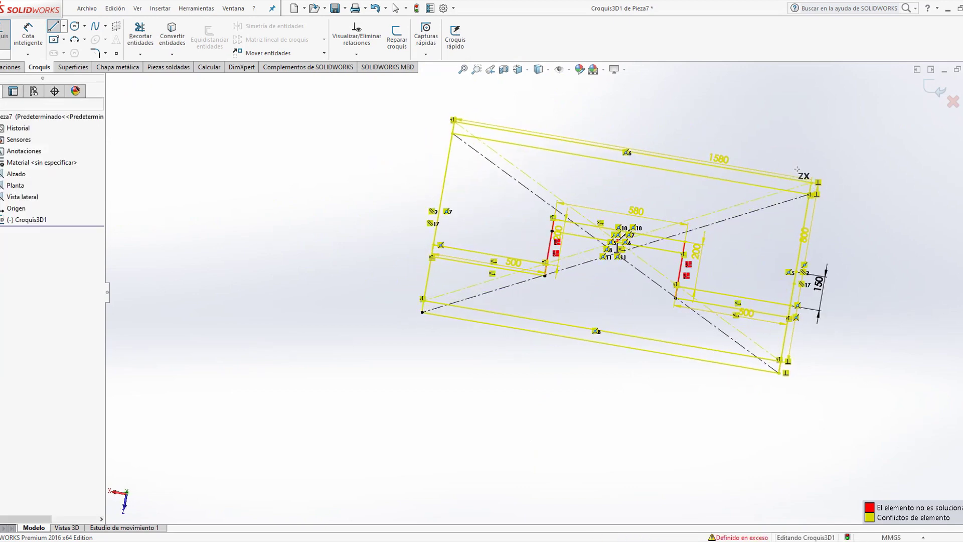
Delete the redundant 1580 mm dimension and orbit to check the box-shaped sketch
left_click(729, 163)
key("Delete")
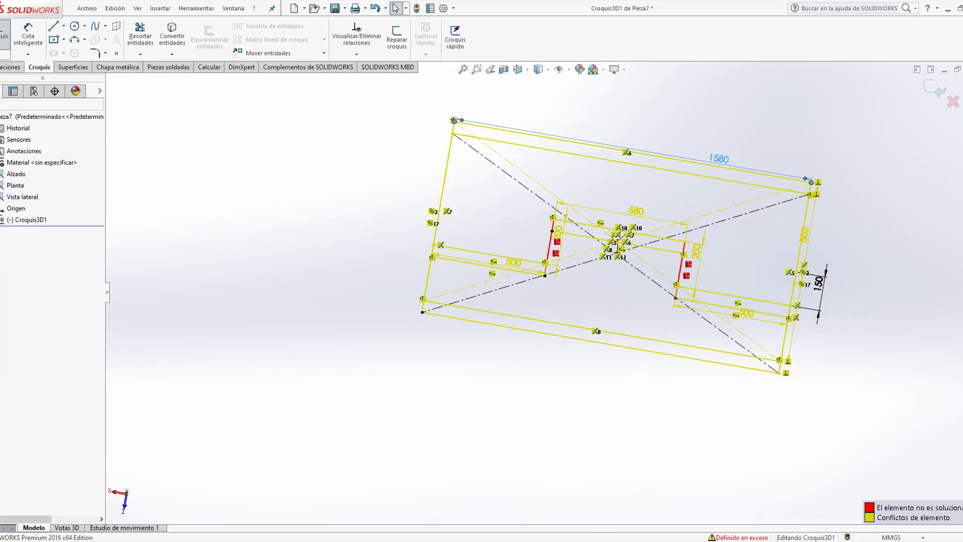
mouse_move(736, 162)
middle_mouse_down()
mouse_move(709, 154)
mouse_move(483, 191)
mouse_move(441, 477)
middle_mouse_up()
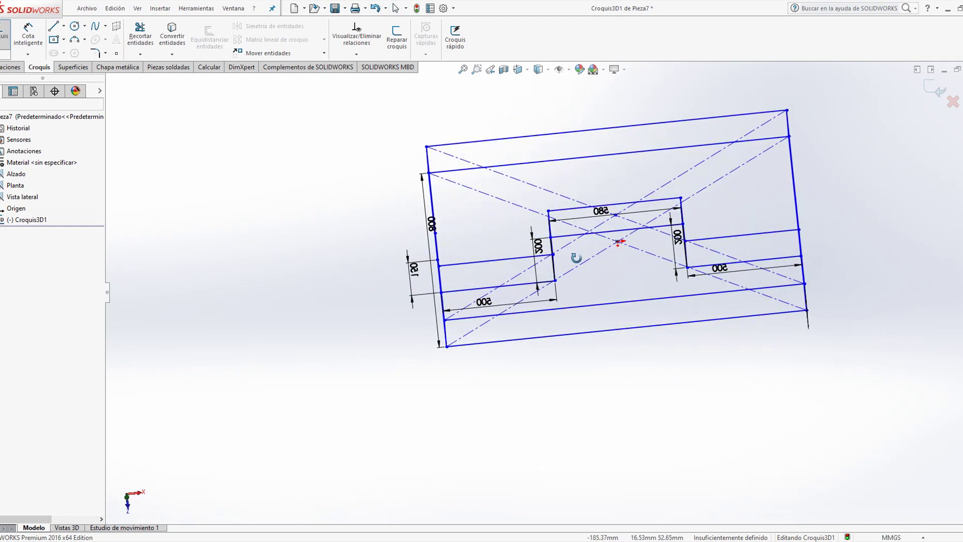
mouse_move(461, 420)
middle_mouse_down()
mouse_move(496, 432)
mouse_move(261, 186)
middle_mouse_up()
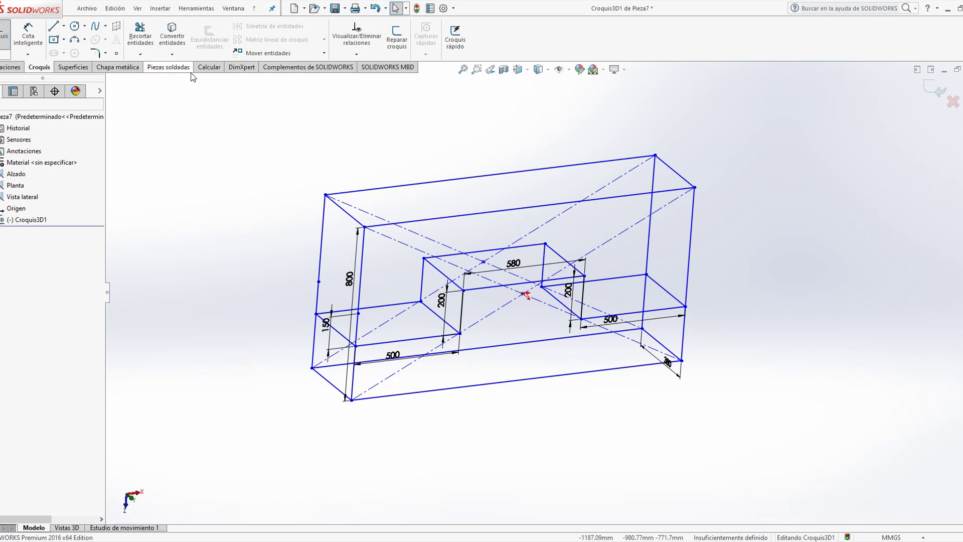
Exit the sketch and start a square-tube 20 x 2.0 structural member
left_click(160, 71)
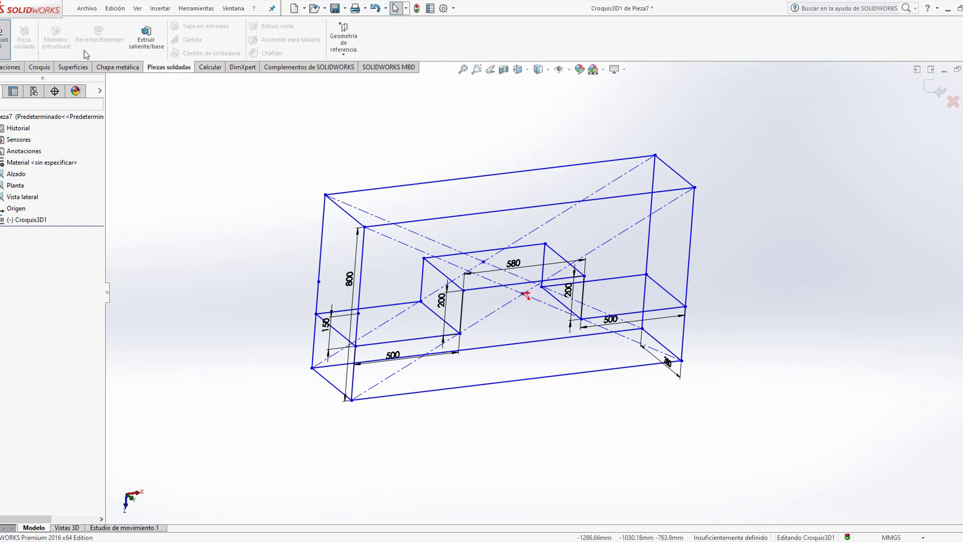
left_click(3, 40)
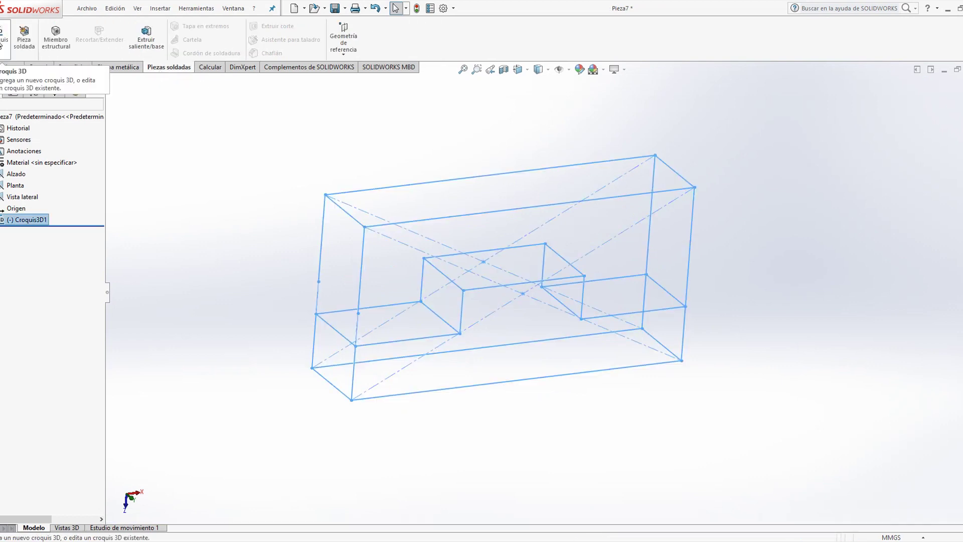
left_click(53, 45)
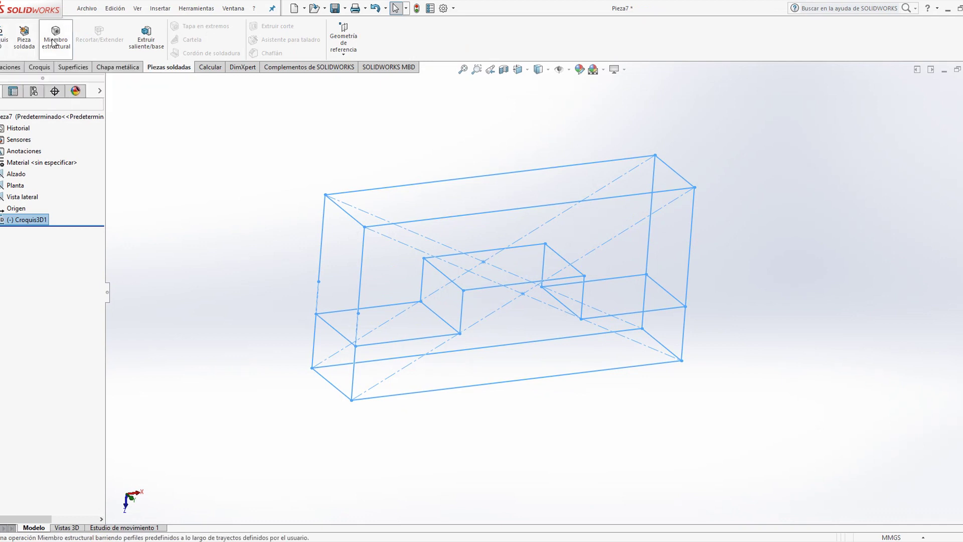
left_click(61, 195)
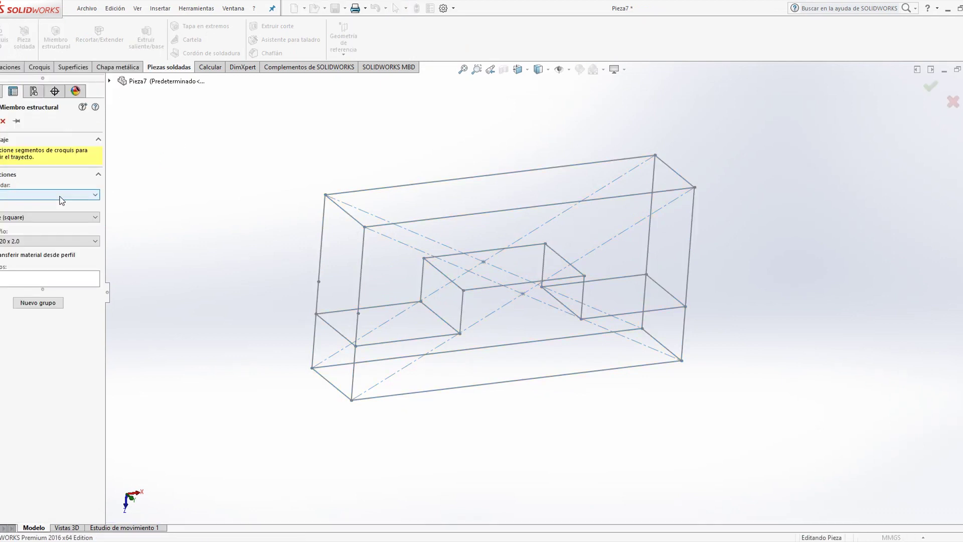
left_click(56, 224)
left_click(57, 217)
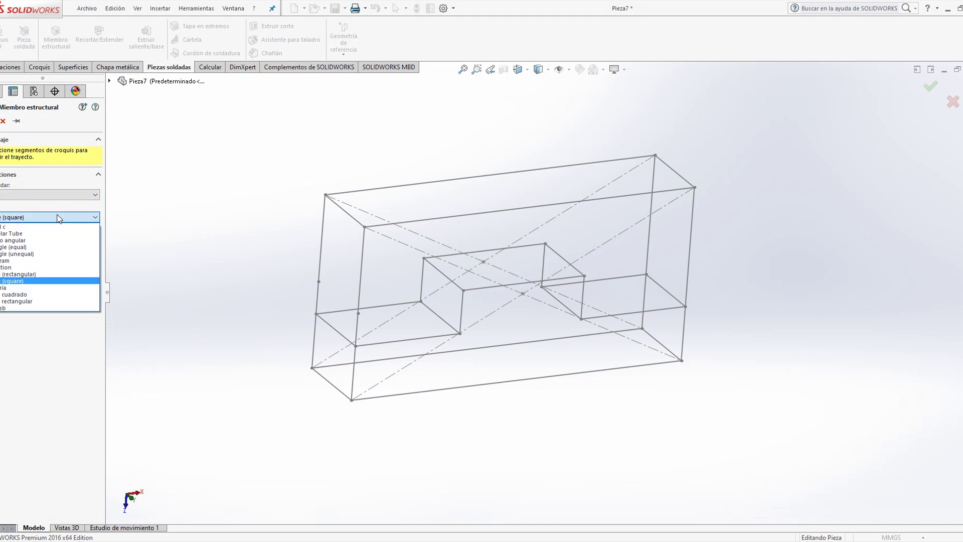
left_click(57, 218)
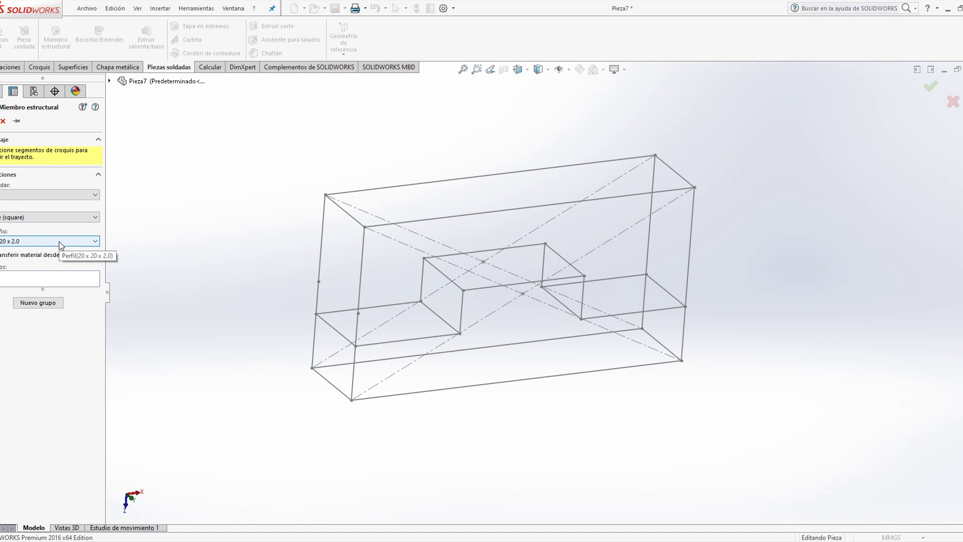
left_click(60, 243)
left_click(60, 243)
Put the four leg edges into the first member group
left_click(52, 280)
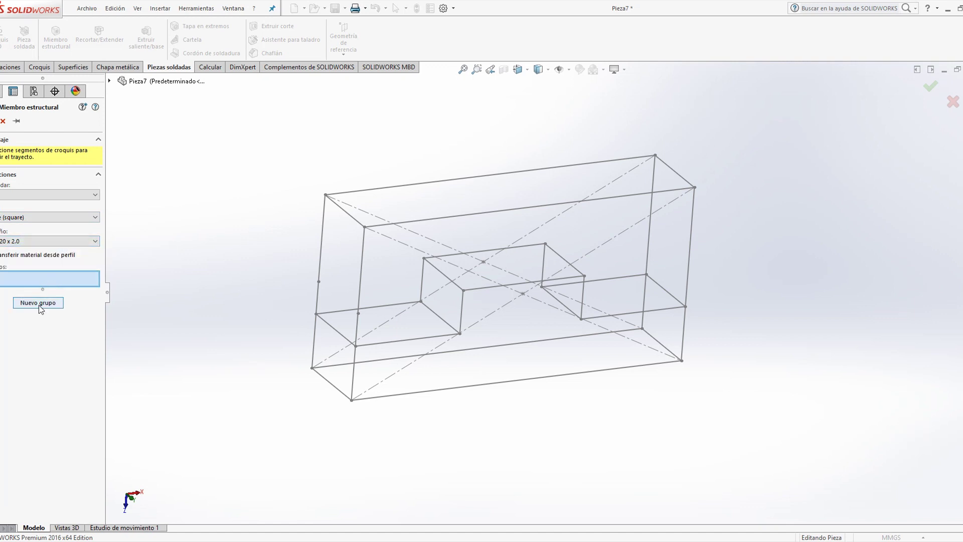
left_click(364, 262)
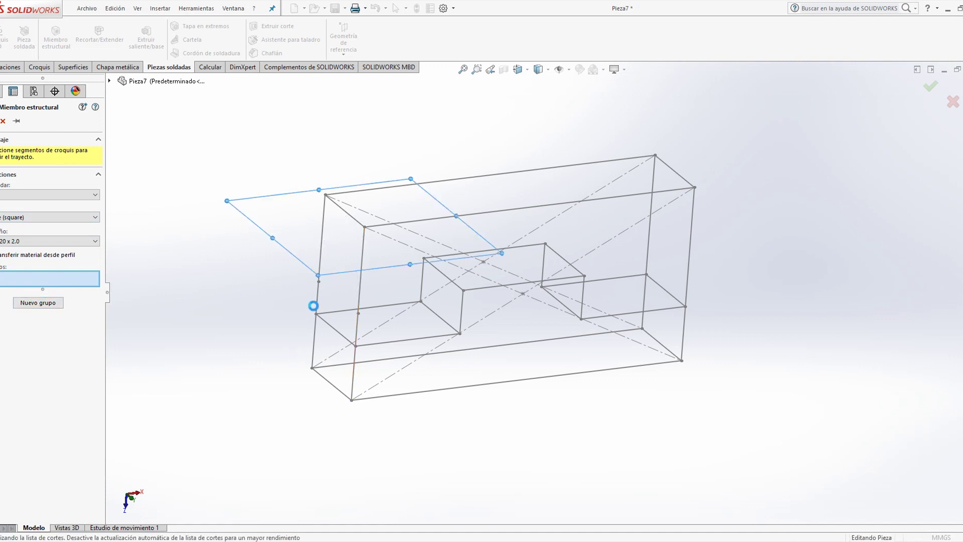
left_click(319, 257)
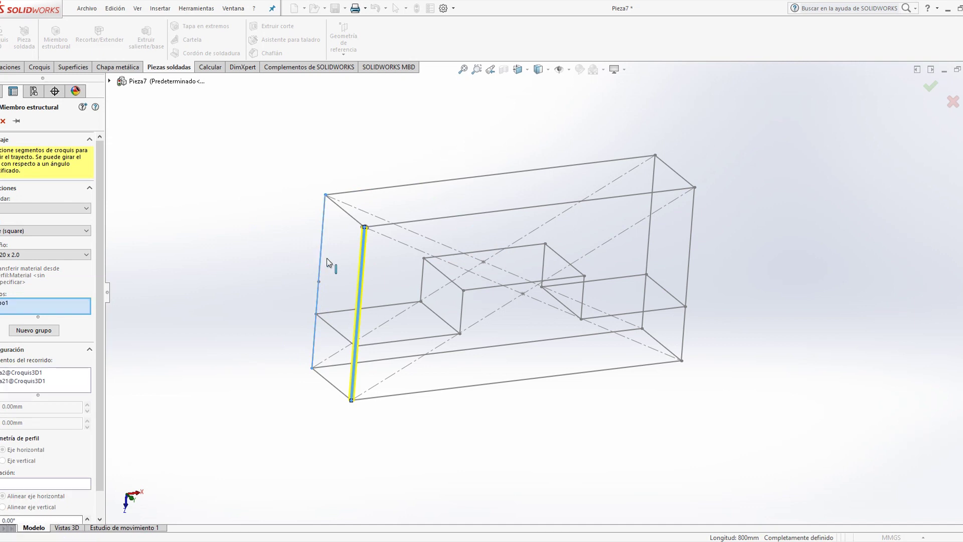
left_click(653, 181)
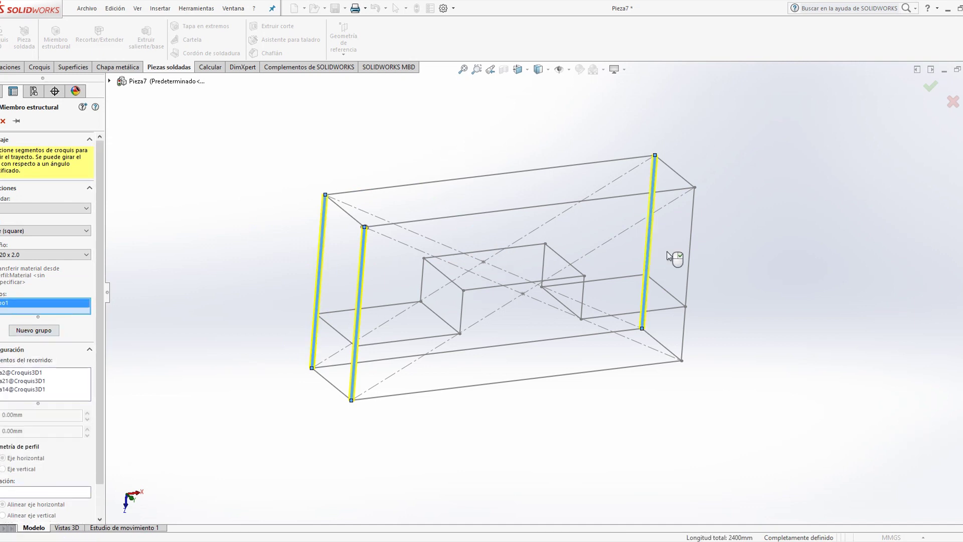
left_click(691, 243)
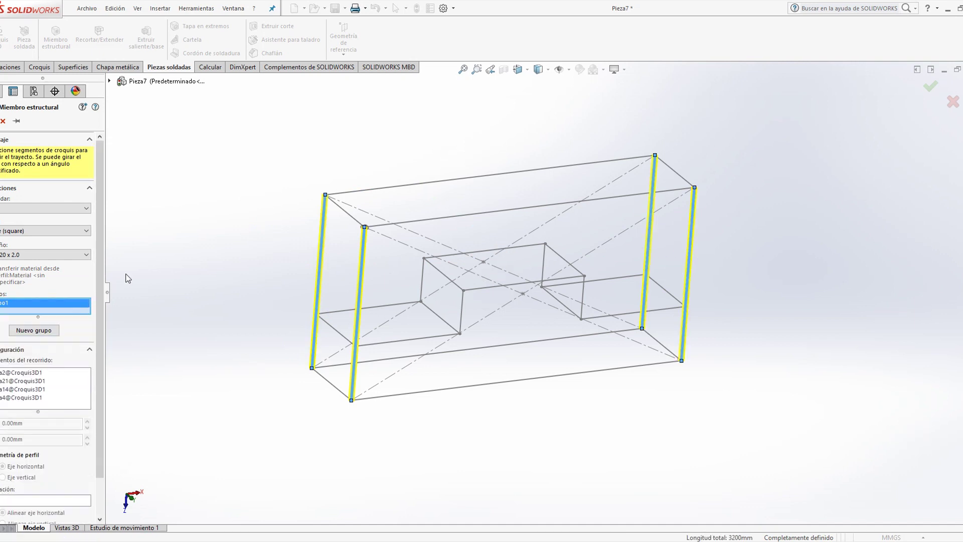
Make a second group of the six side rails and inner shelf box edges
left_click(30, 334)
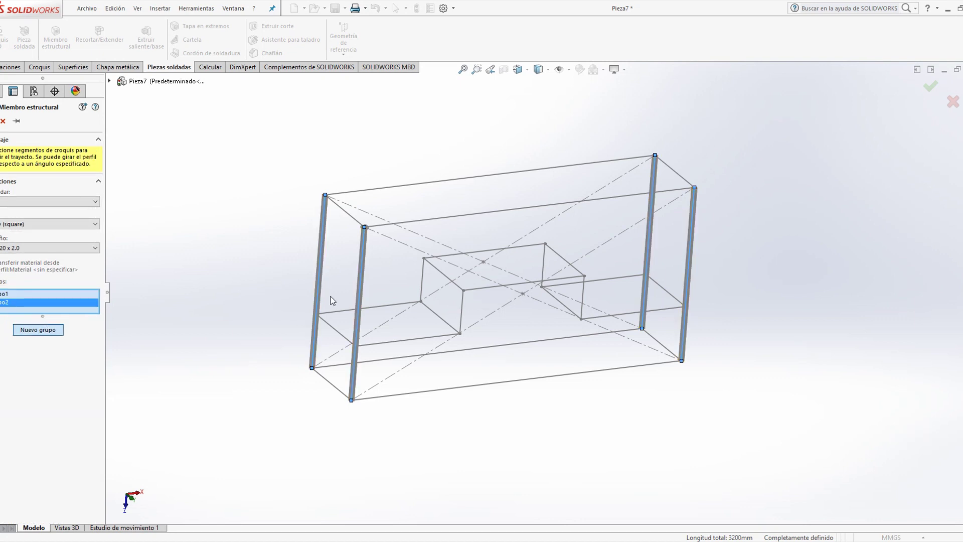
left_click(329, 381)
left_click(334, 334)
left_click(344, 210)
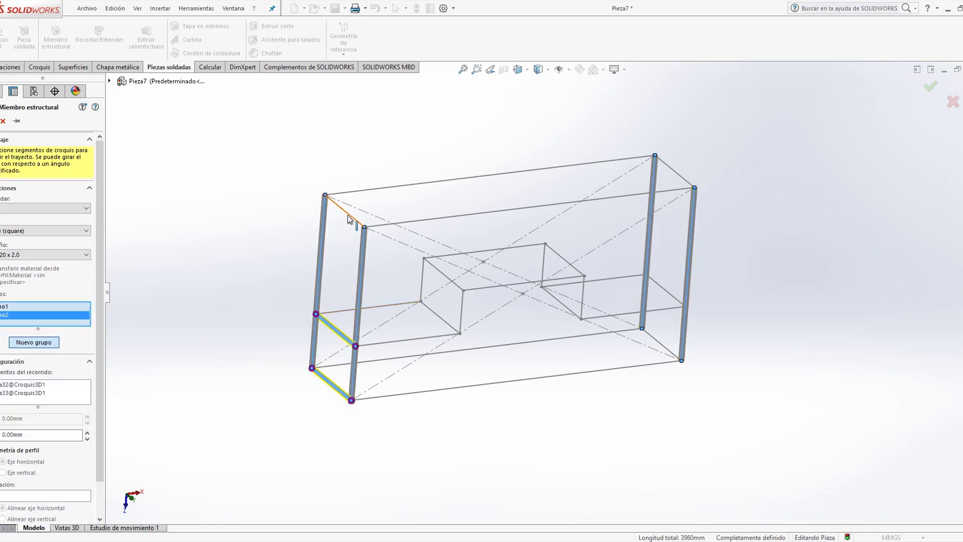
left_click(676, 178)
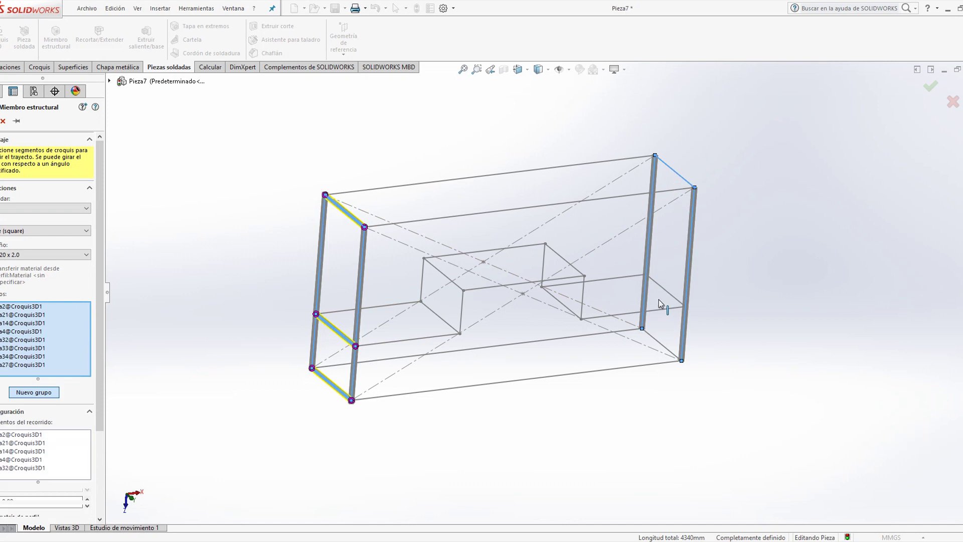
left_click(660, 344)
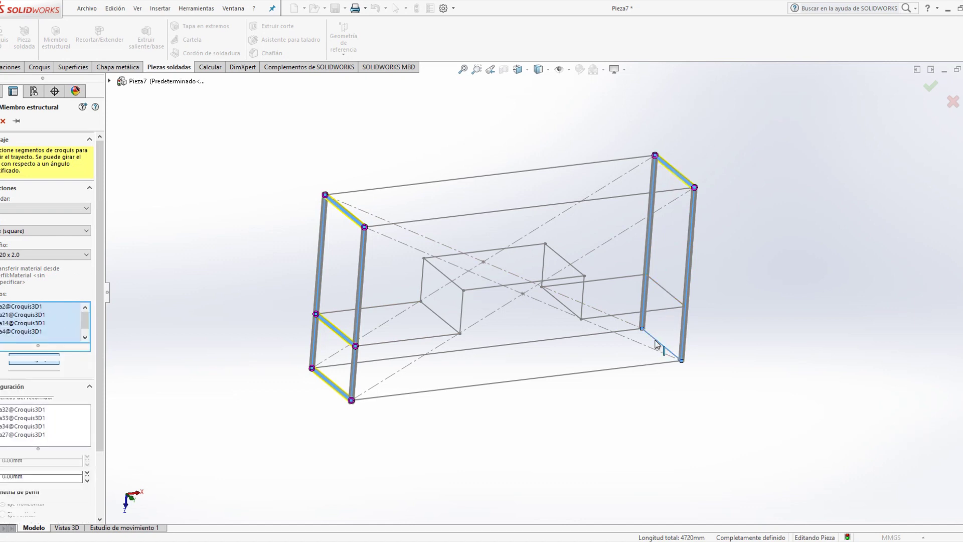
left_click(669, 298)
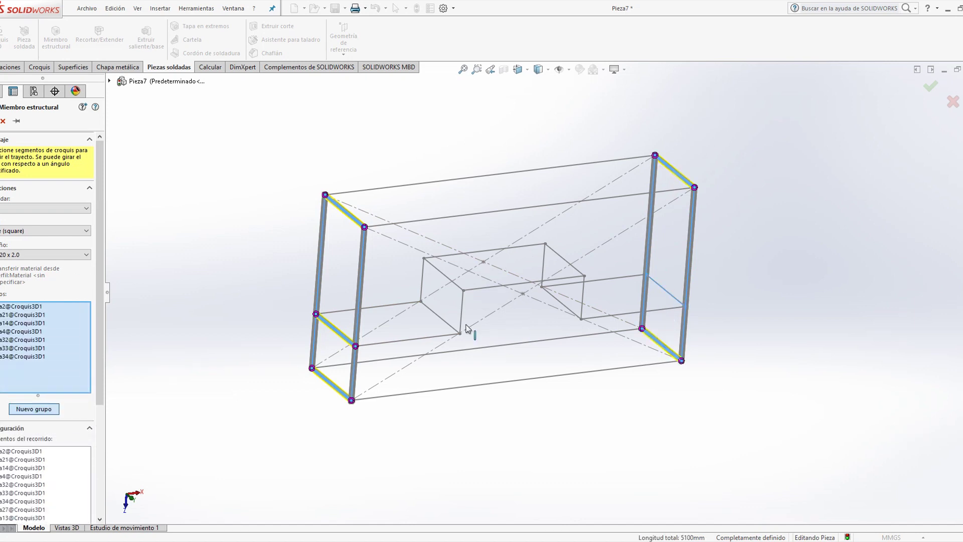
left_click(564, 261)
left_click(435, 273)
Start a third group with the bottom front rail
left_click(30, 342)
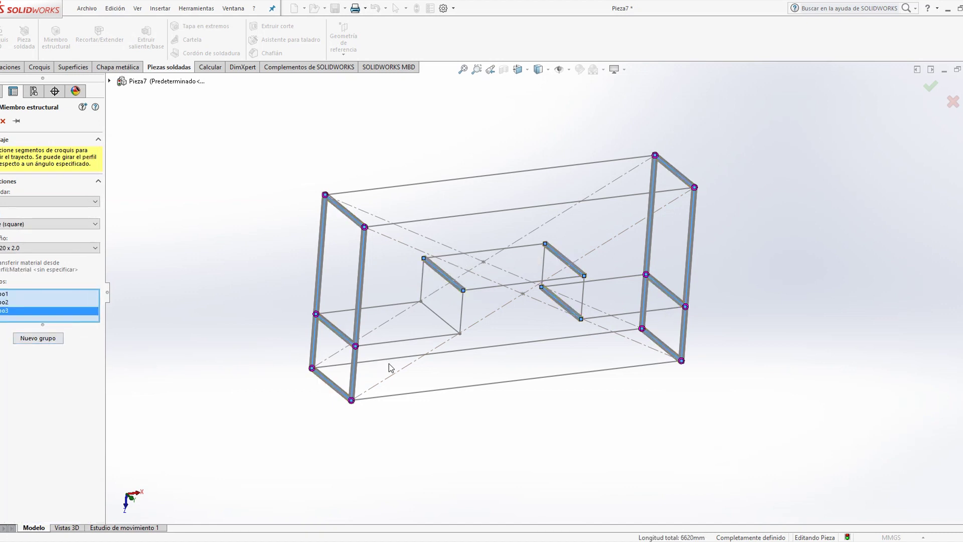
left_click(411, 393)
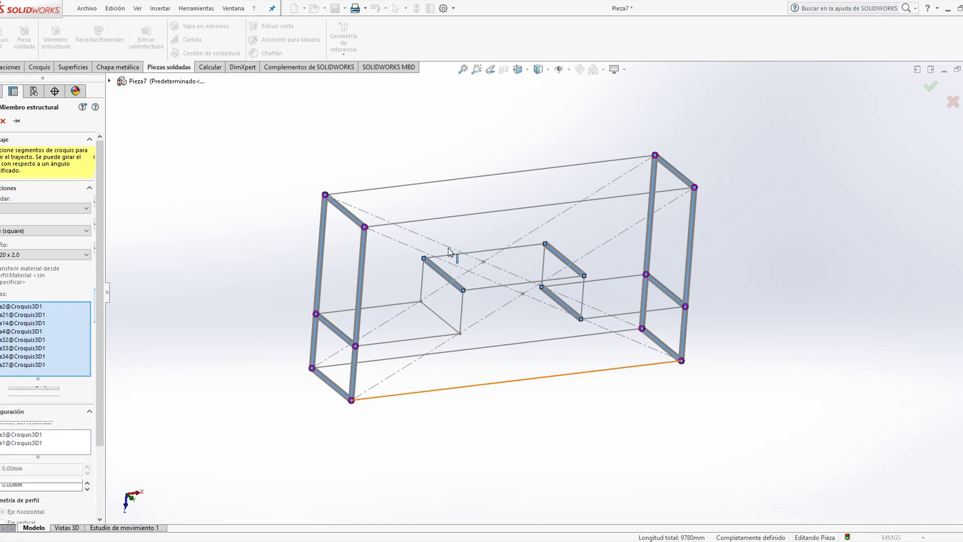
key("Left")
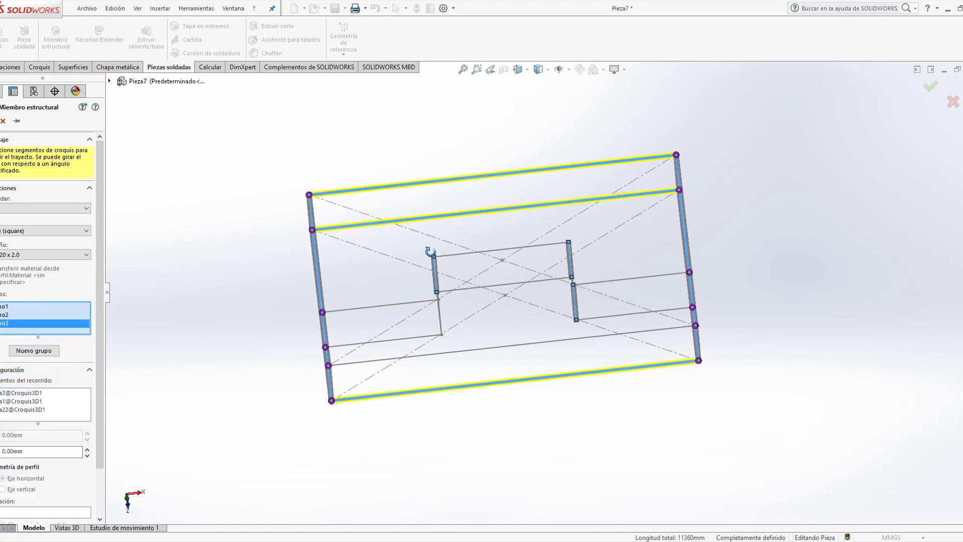
Add the lower rail and another long horizontal rail to the third tube group
left_click(387, 358)
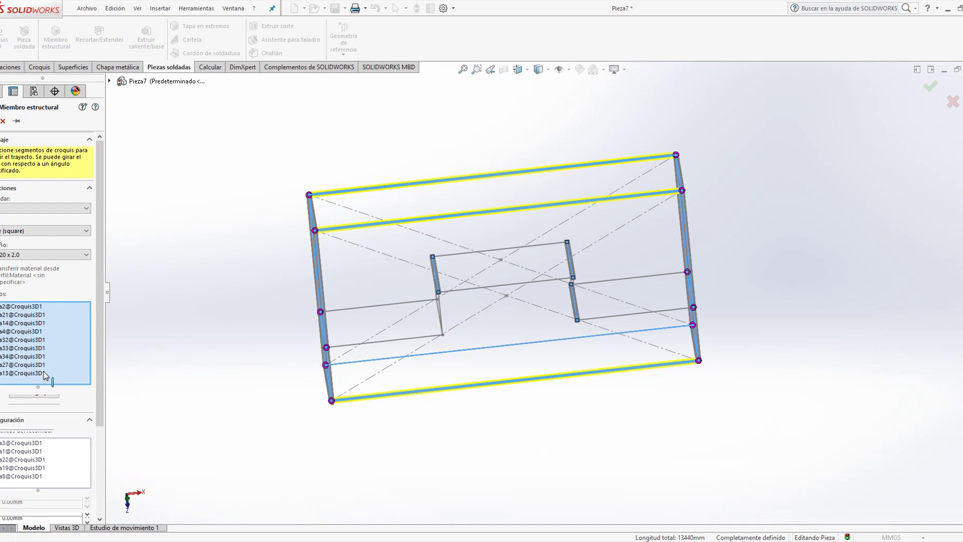
middle_click_drag(256, 353, 262, 361)
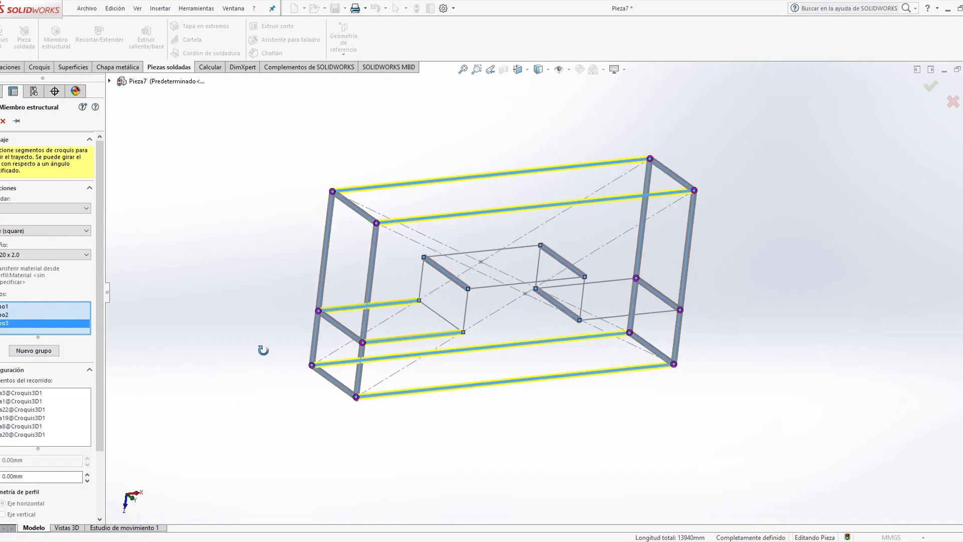
left_click(617, 320)
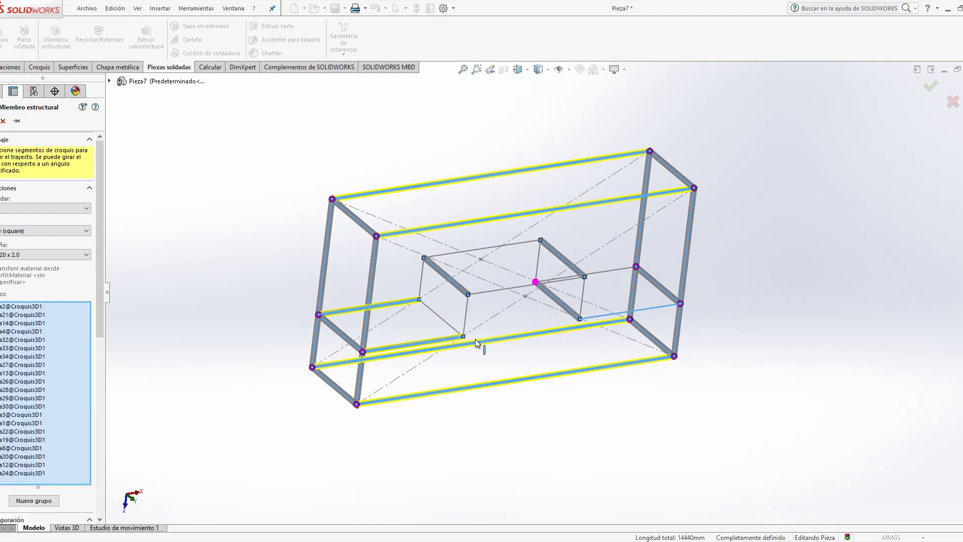
mouse_move(508, 320)
middle_mouse_down()
mouse_move(493, 305)
mouse_move(538, 303)
middle_mouse_up()
Start a fourth tube group with the raised shelf's first short upright
scroll(467, 335, "down", 3)
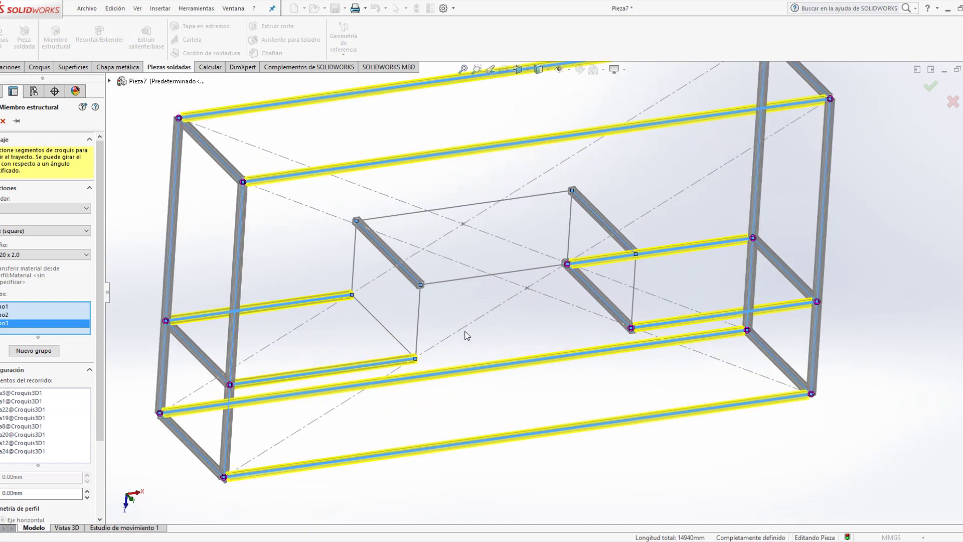
left_click(39, 356)
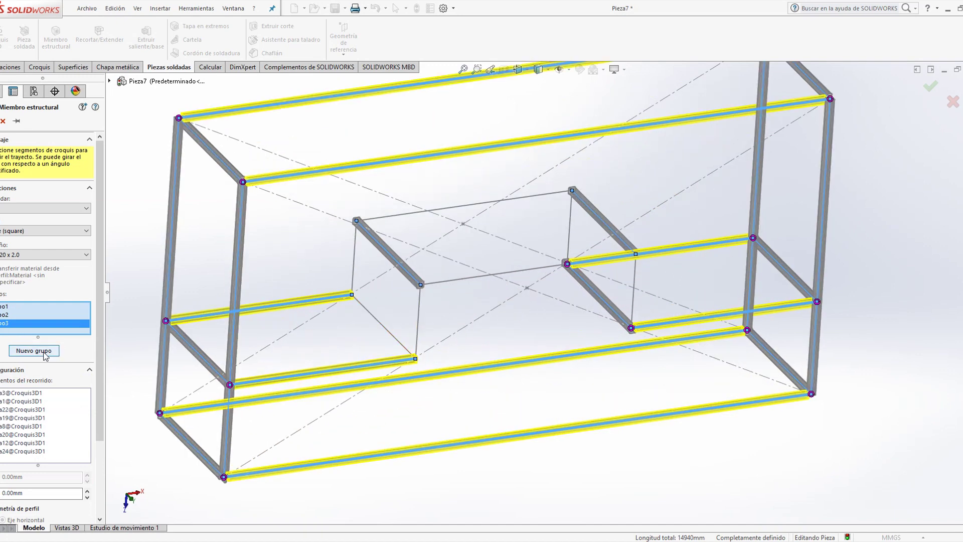
left_click(419, 323)
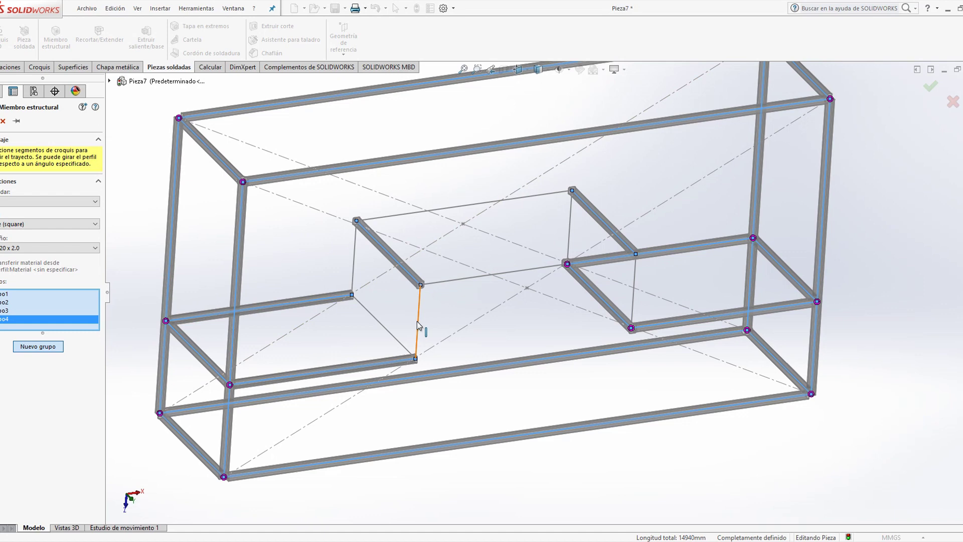
Add another short upright of the raised shelf to the fourth group
left_click(637, 280)
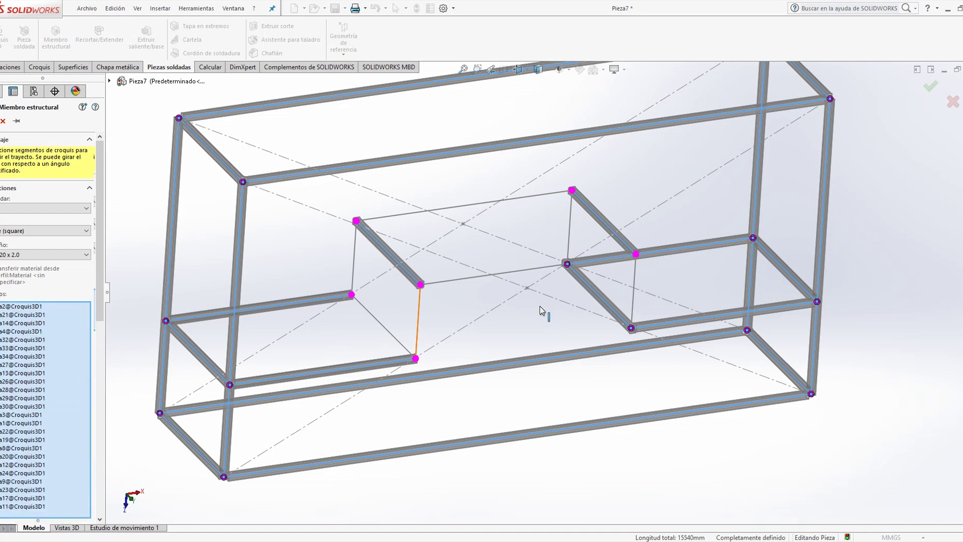
scroll(547, 311, "up", 2)
scroll(547, 311, "up", 1)
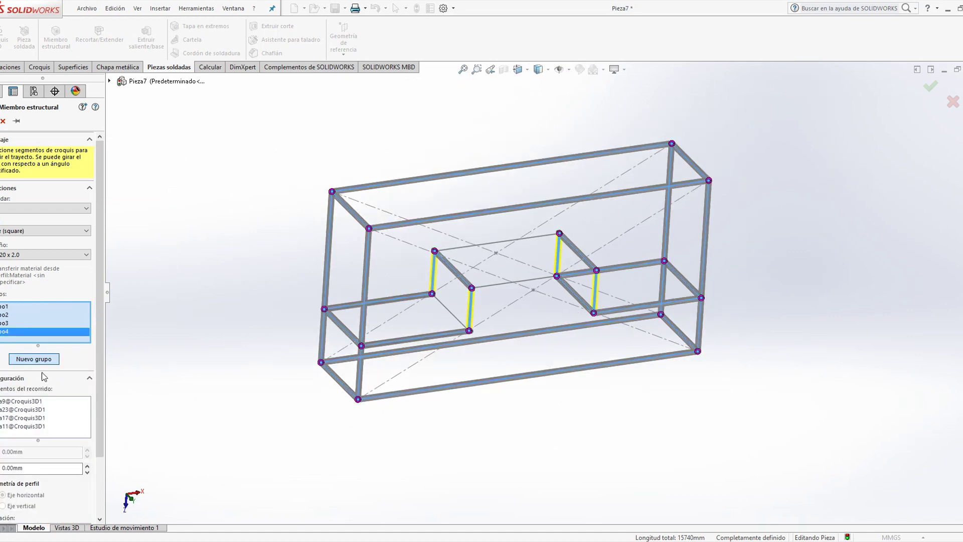
Create a fifth group holding the shelf's middle and top inner segments
left_click(45, 360)
left_click(491, 285)
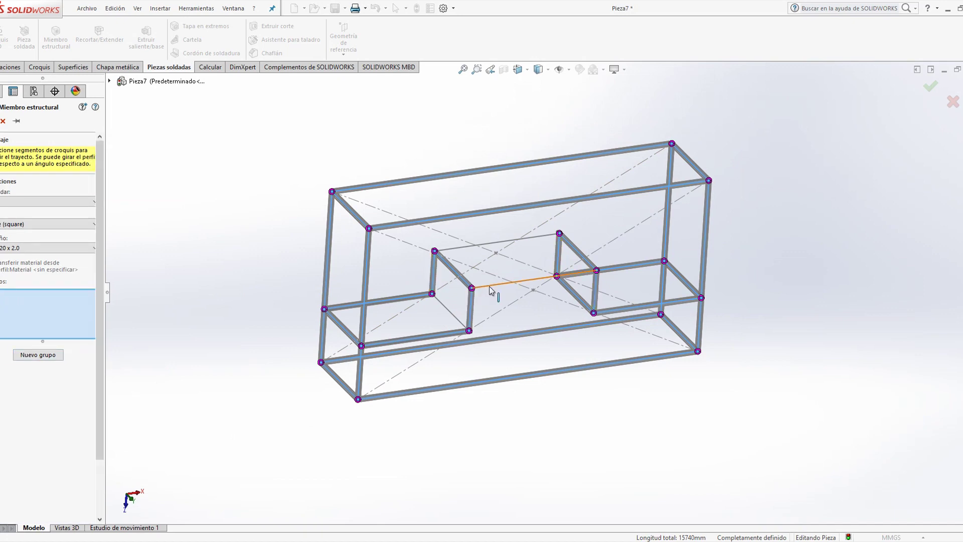
left_click(486, 249)
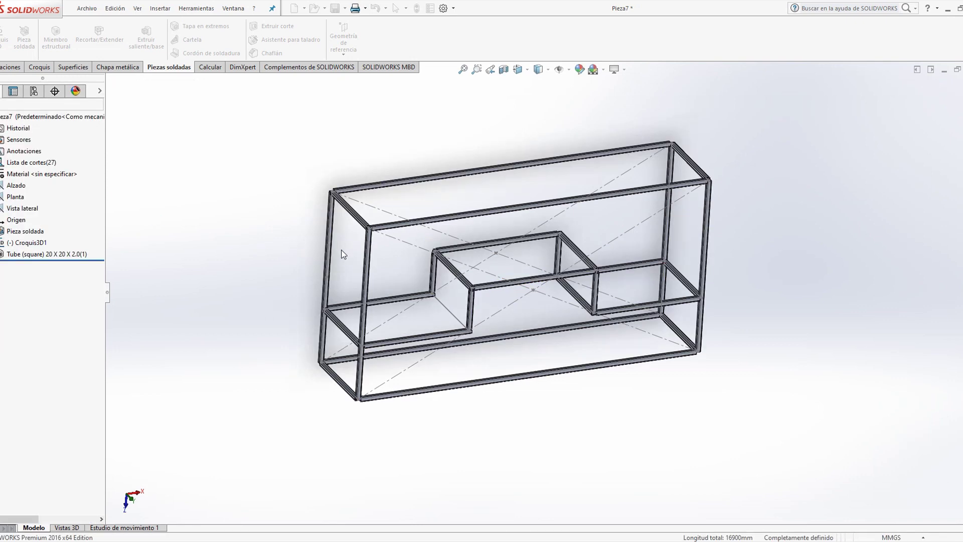
Trim the tubes meeting at the top corner with Recortar/Extender, setting the corner type and checking bodies and boundary
scroll(381, 224, "down", 3)
scroll(382, 224, "down", 3)
scroll(382, 224, "down", 2)
scroll(401, 274, "down", 2)
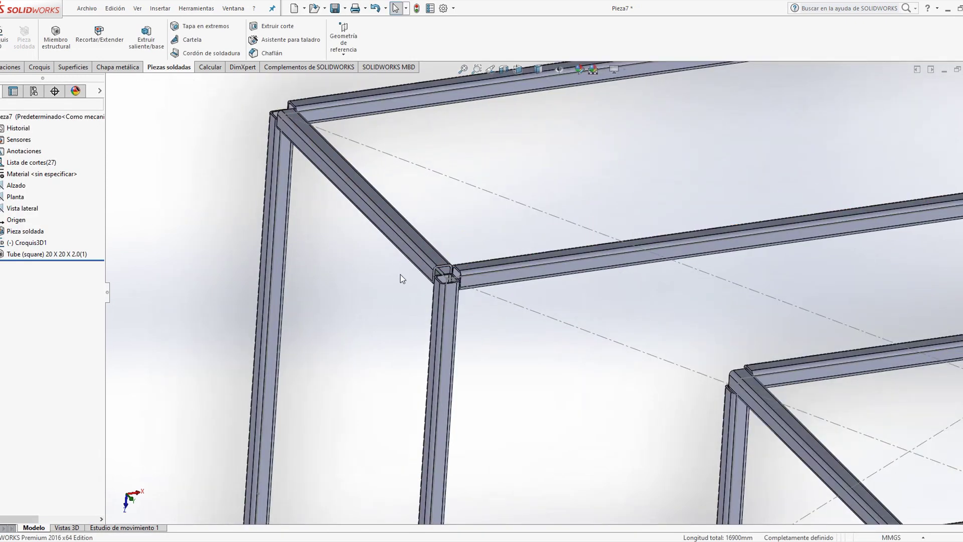
scroll(400, 275, "down", 2)
left_click(94, 38)
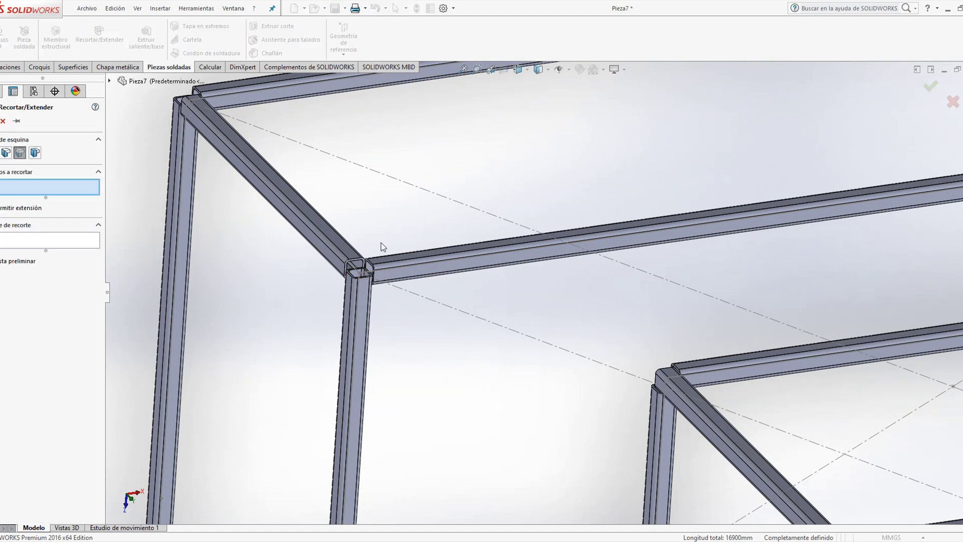
scroll(377, 244, "down", 3)
left_click(435, 267)
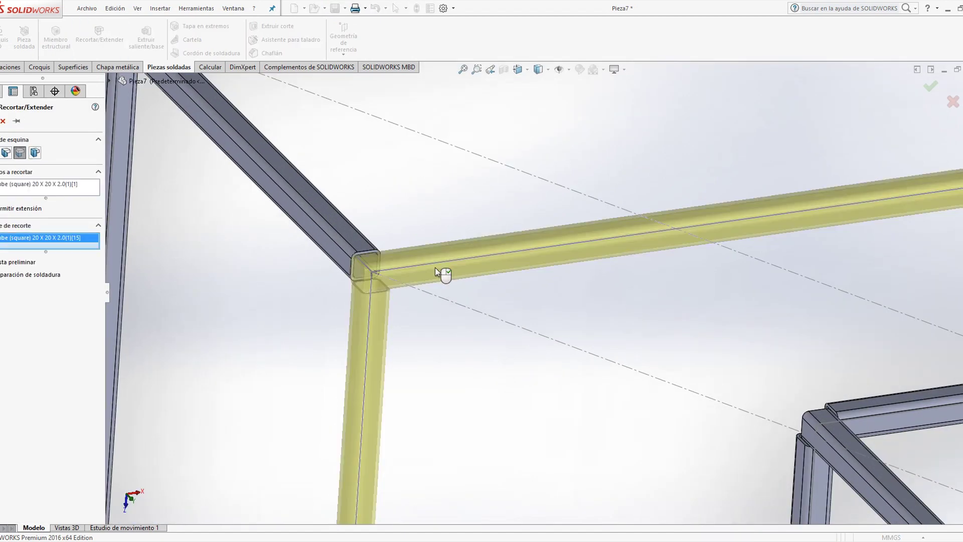
left_click(34, 152)
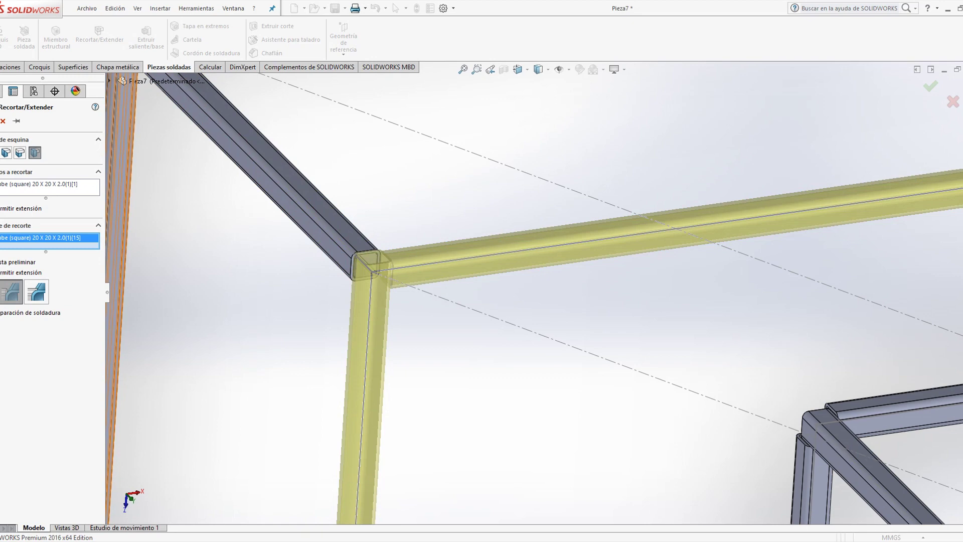
left_click(7, 185)
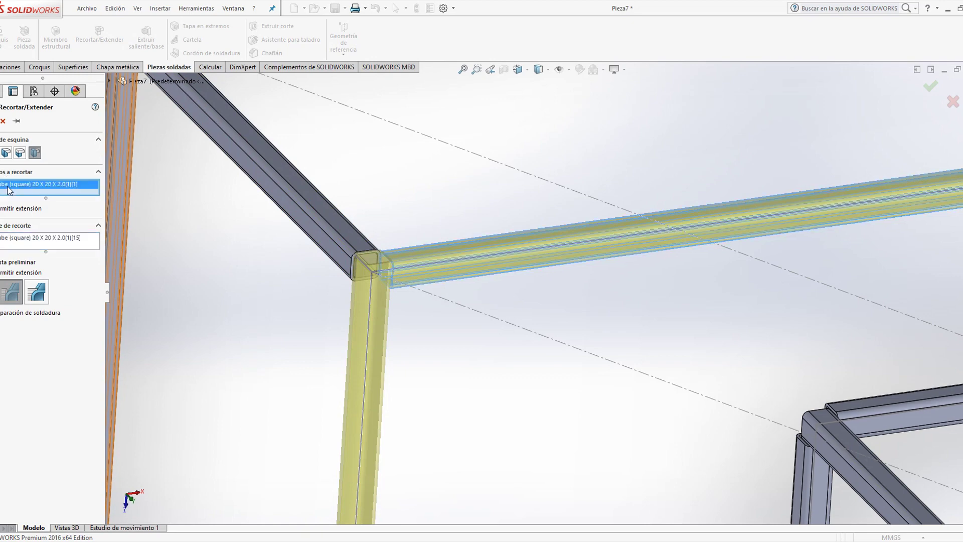
left_click(11, 238)
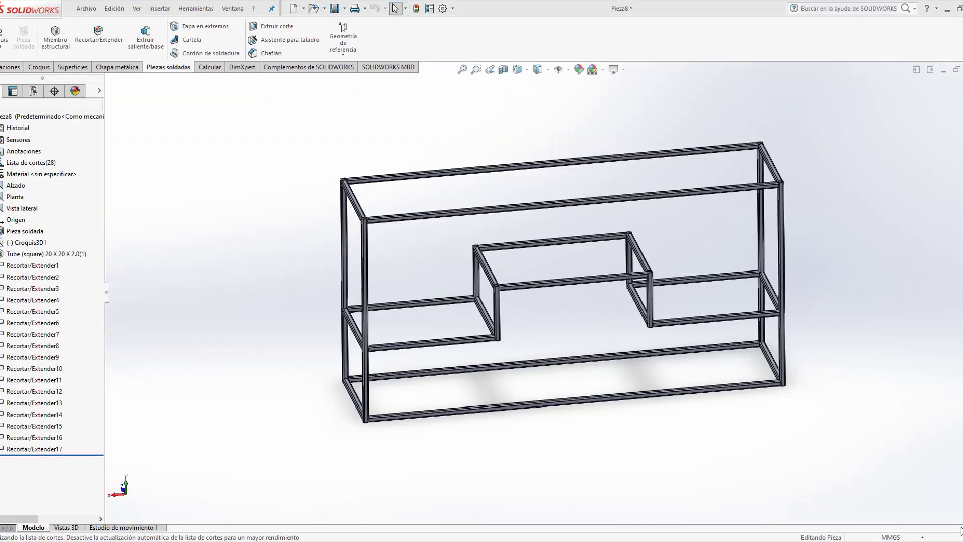
Colour the whole Tube feature black, then begin saving the part under a new name
scroll(591, 266, "down", 2)
scroll(336, 368, "down", 3)
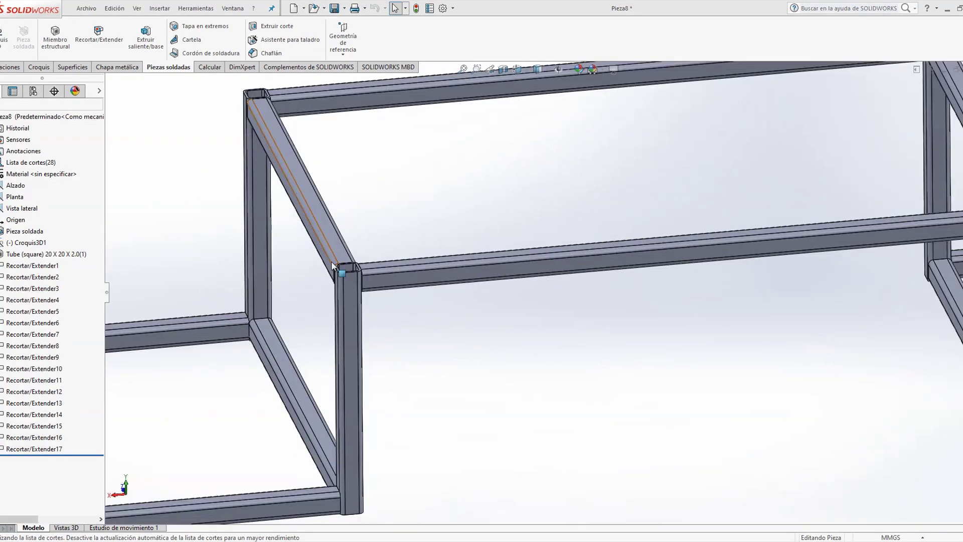
scroll(363, 259, "up", 1)
key("z")
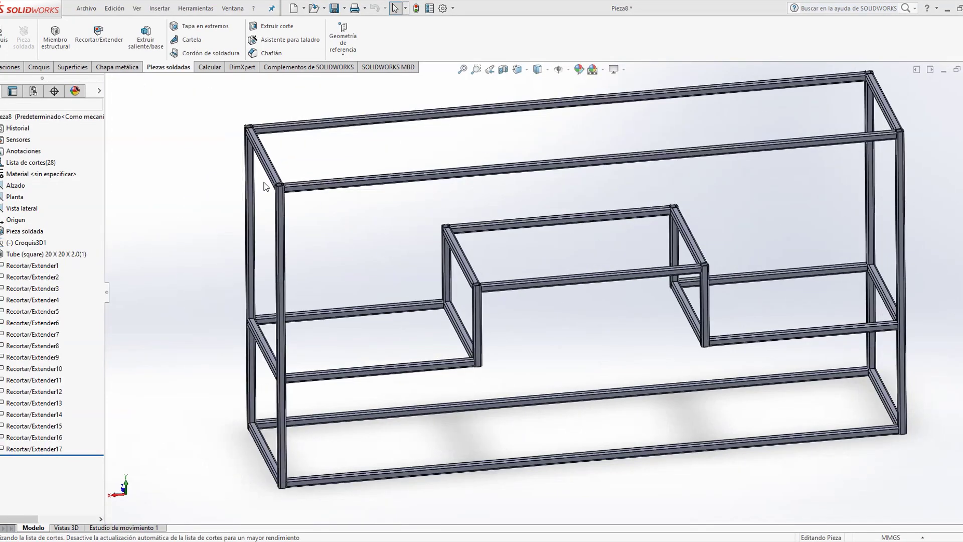
key("z")
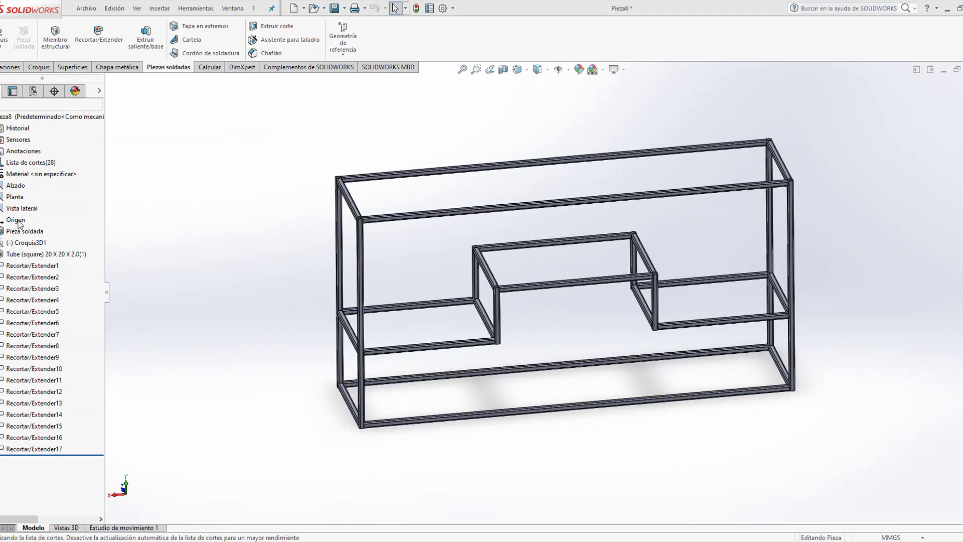
left_click(15, 255)
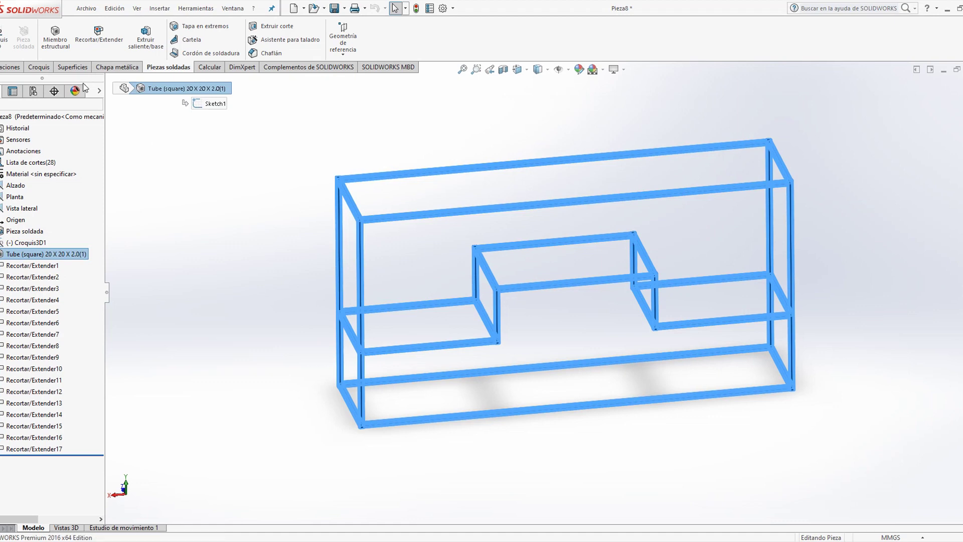
left_click(152, 92)
left_click(196, 95)
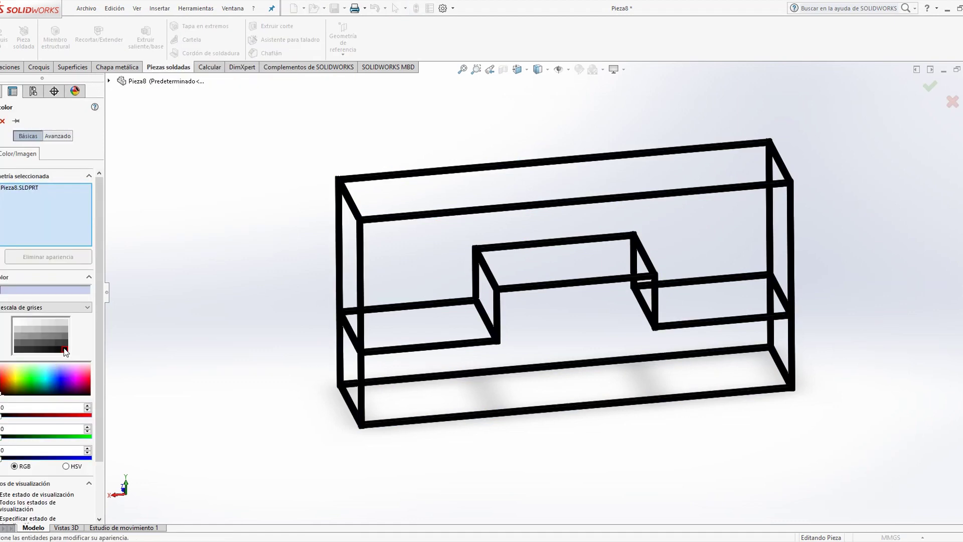
key("Return")
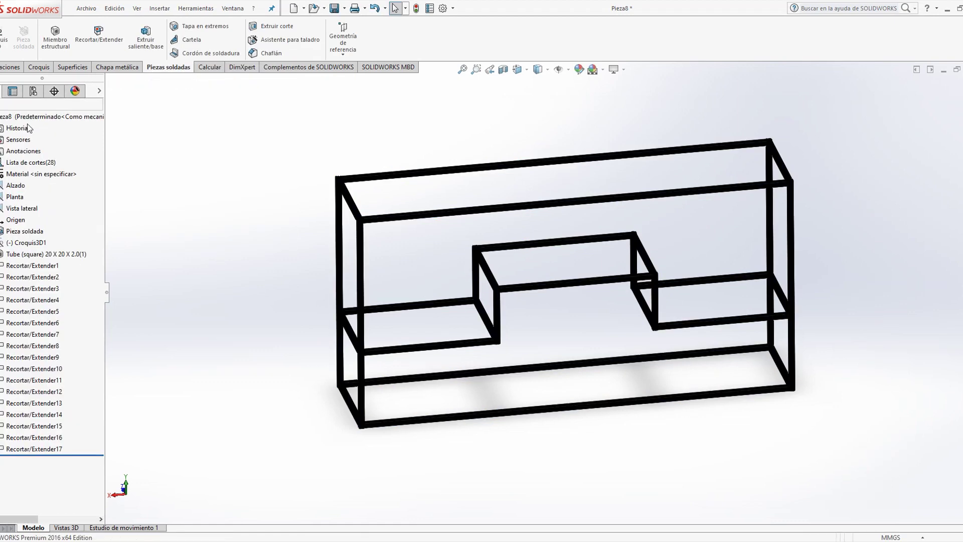
left_click(333, 12)
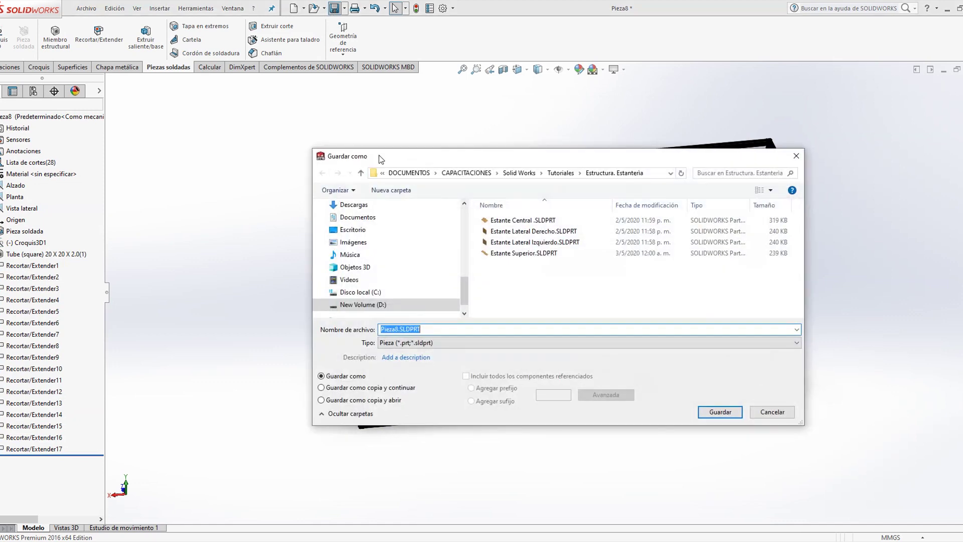
Navigate to Escritorio and create a new folder there
left_click(398, 173)
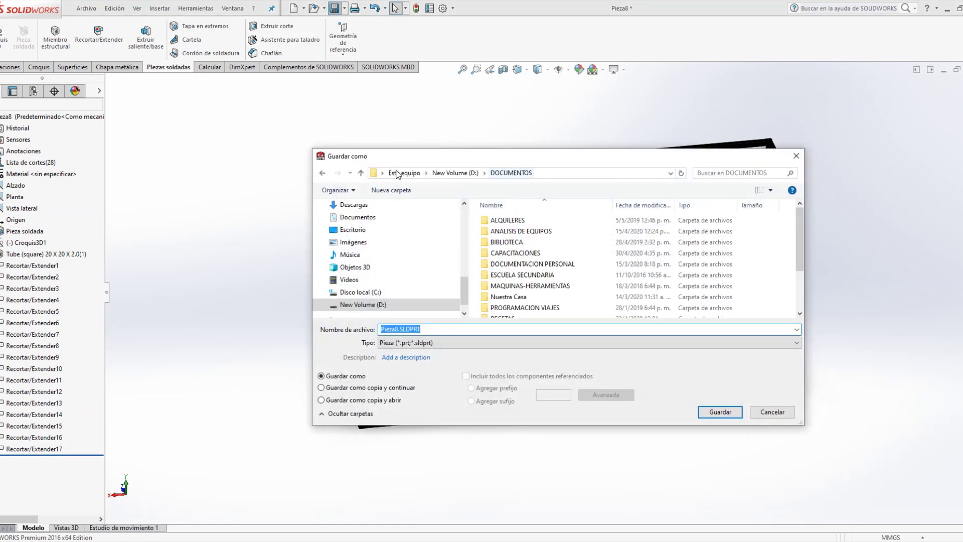
left_click(353, 230)
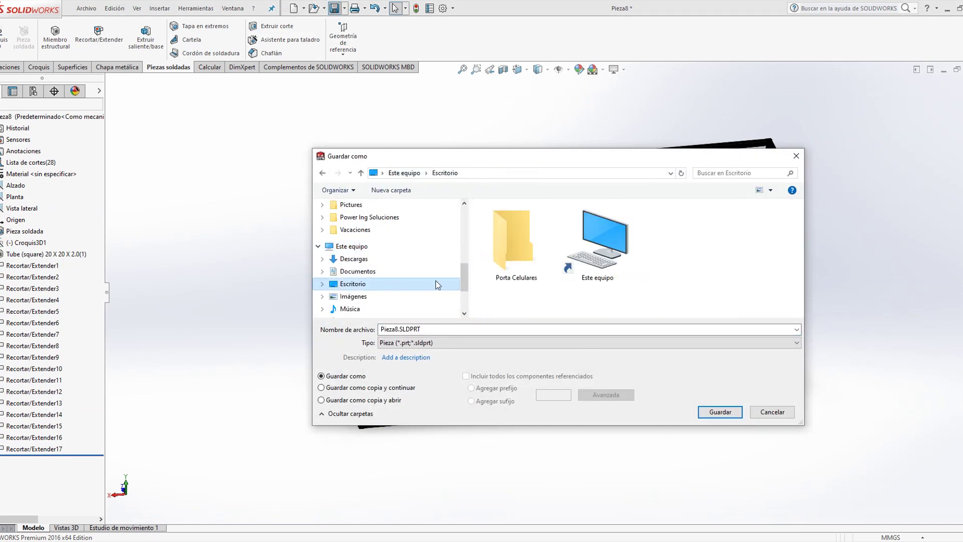
right_click(701, 264)
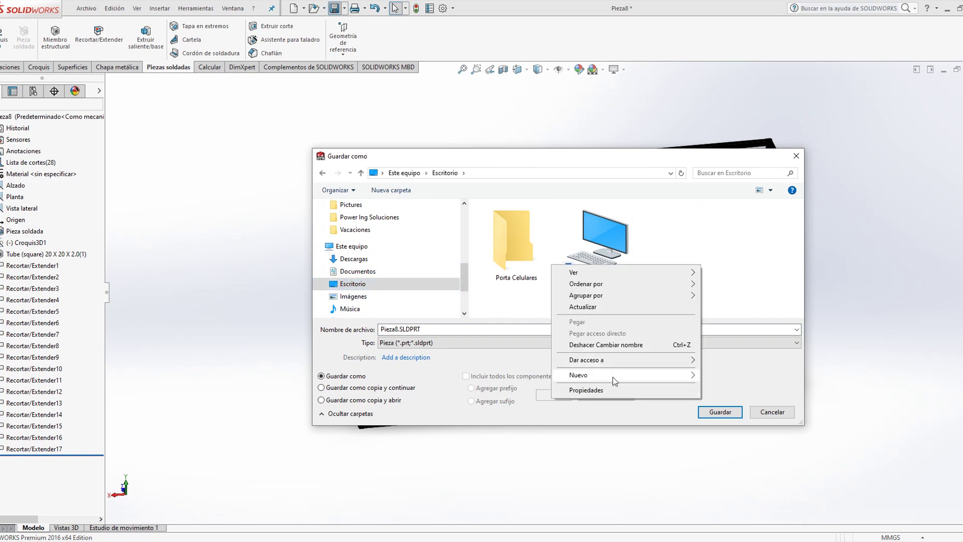
left_click(721, 275)
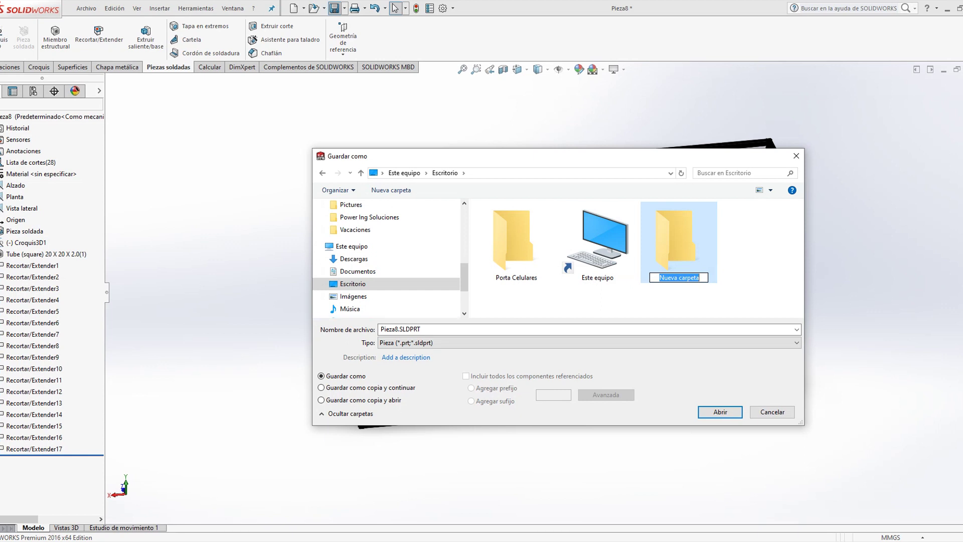
key("alt+Tab")
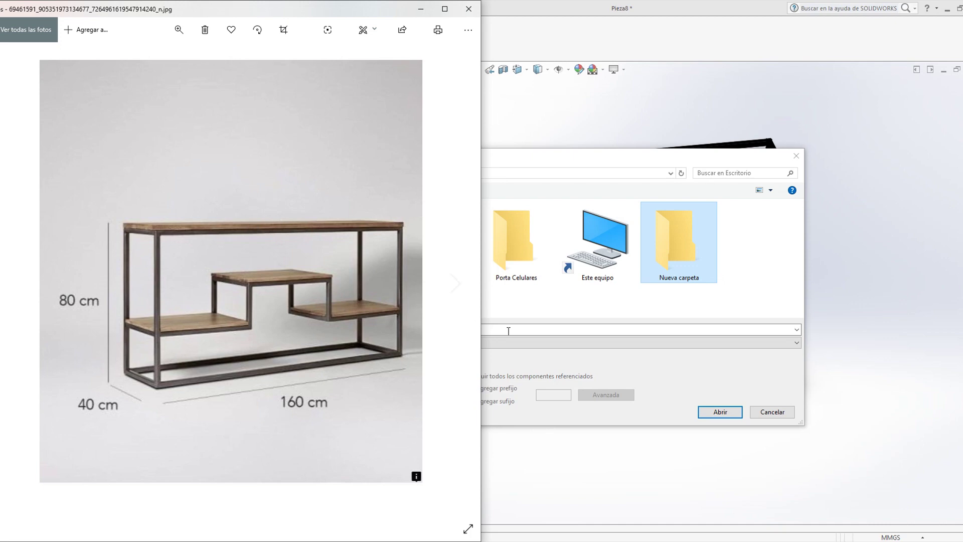
Back in the save dialog, select the Pieza8.SLDPRT file name for replacement
left_click(676, 368)
left_click(401, 329)
double_click(401, 330)
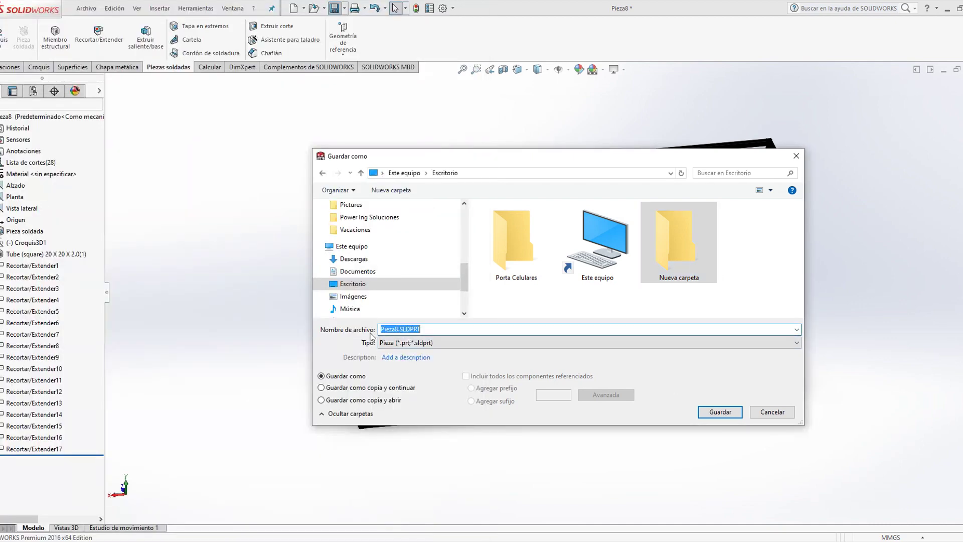
Rename the new folder to Estanteria and open it
left_click(663, 265)
left_click(668, 276)
type("Estanteria")
key("Return")
double_click(689, 248)
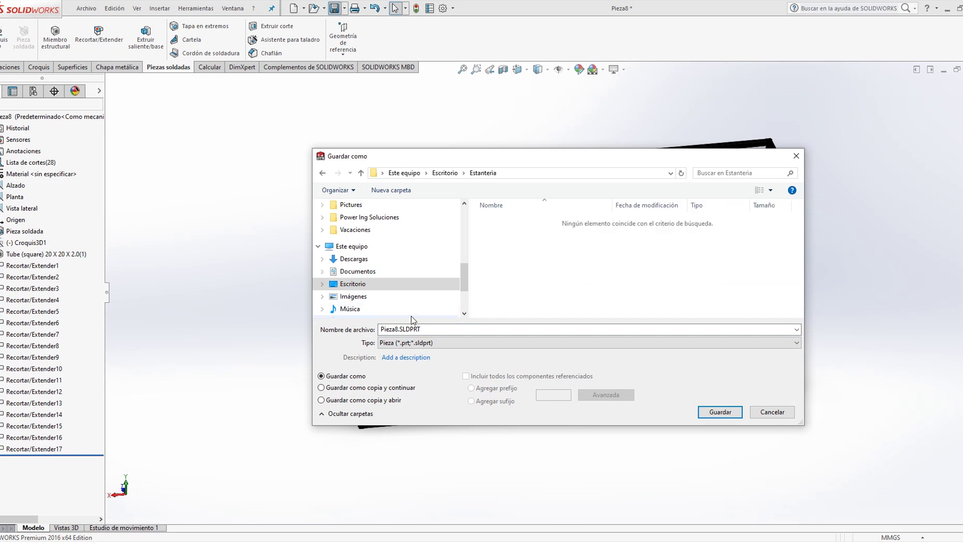
Save the part there as Estructura.SLDPRT
double_click(399, 329)
type("Estructura8")
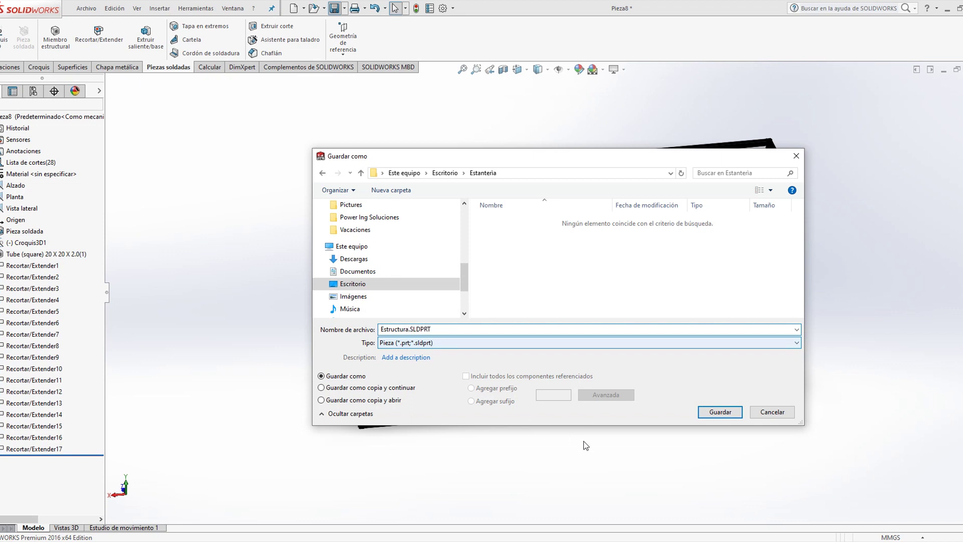
left_click(716, 414)
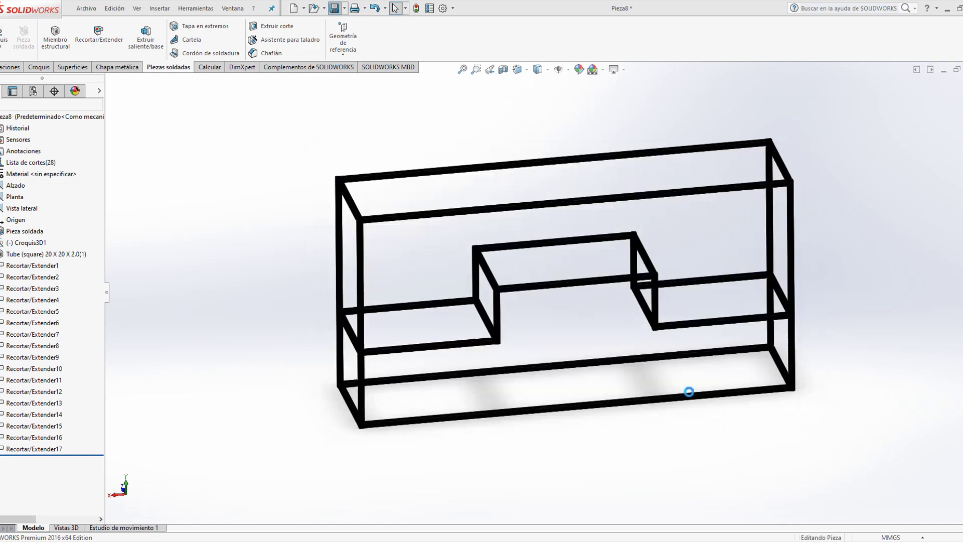